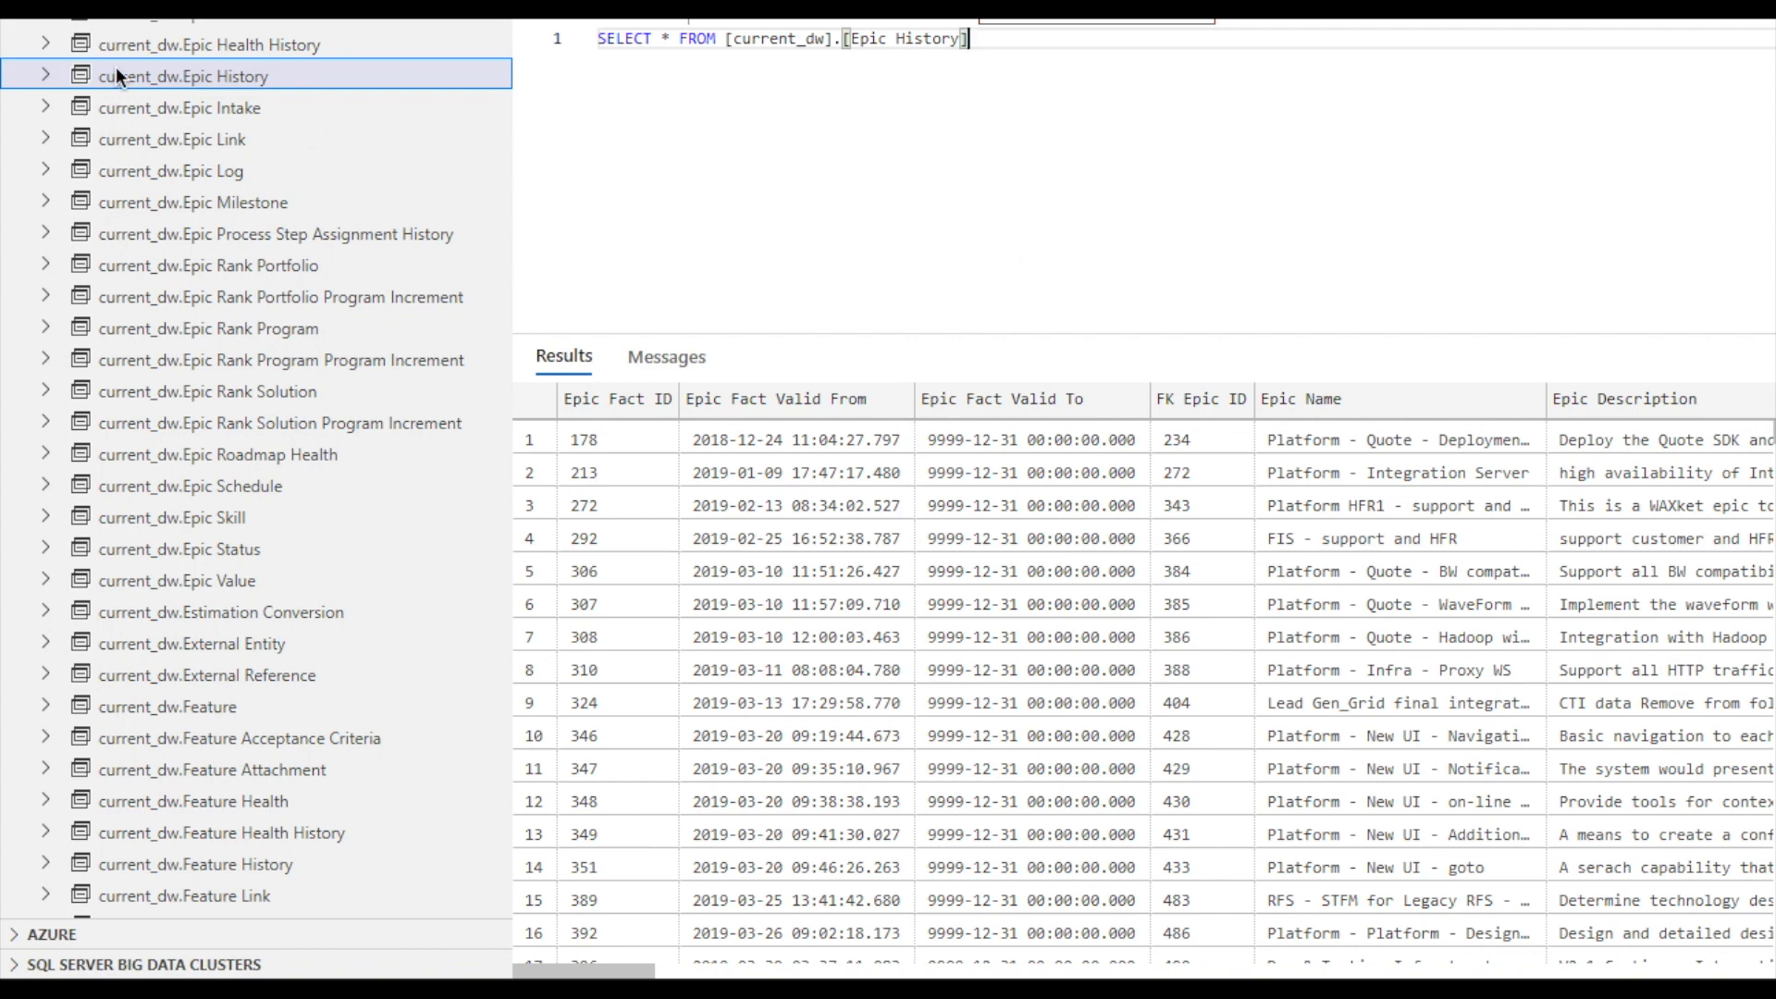
Step: Expand the Epic History view's columns and examine the Epic Fact Valid From and Epic Fact Valid To values in the query results
click(46, 76)
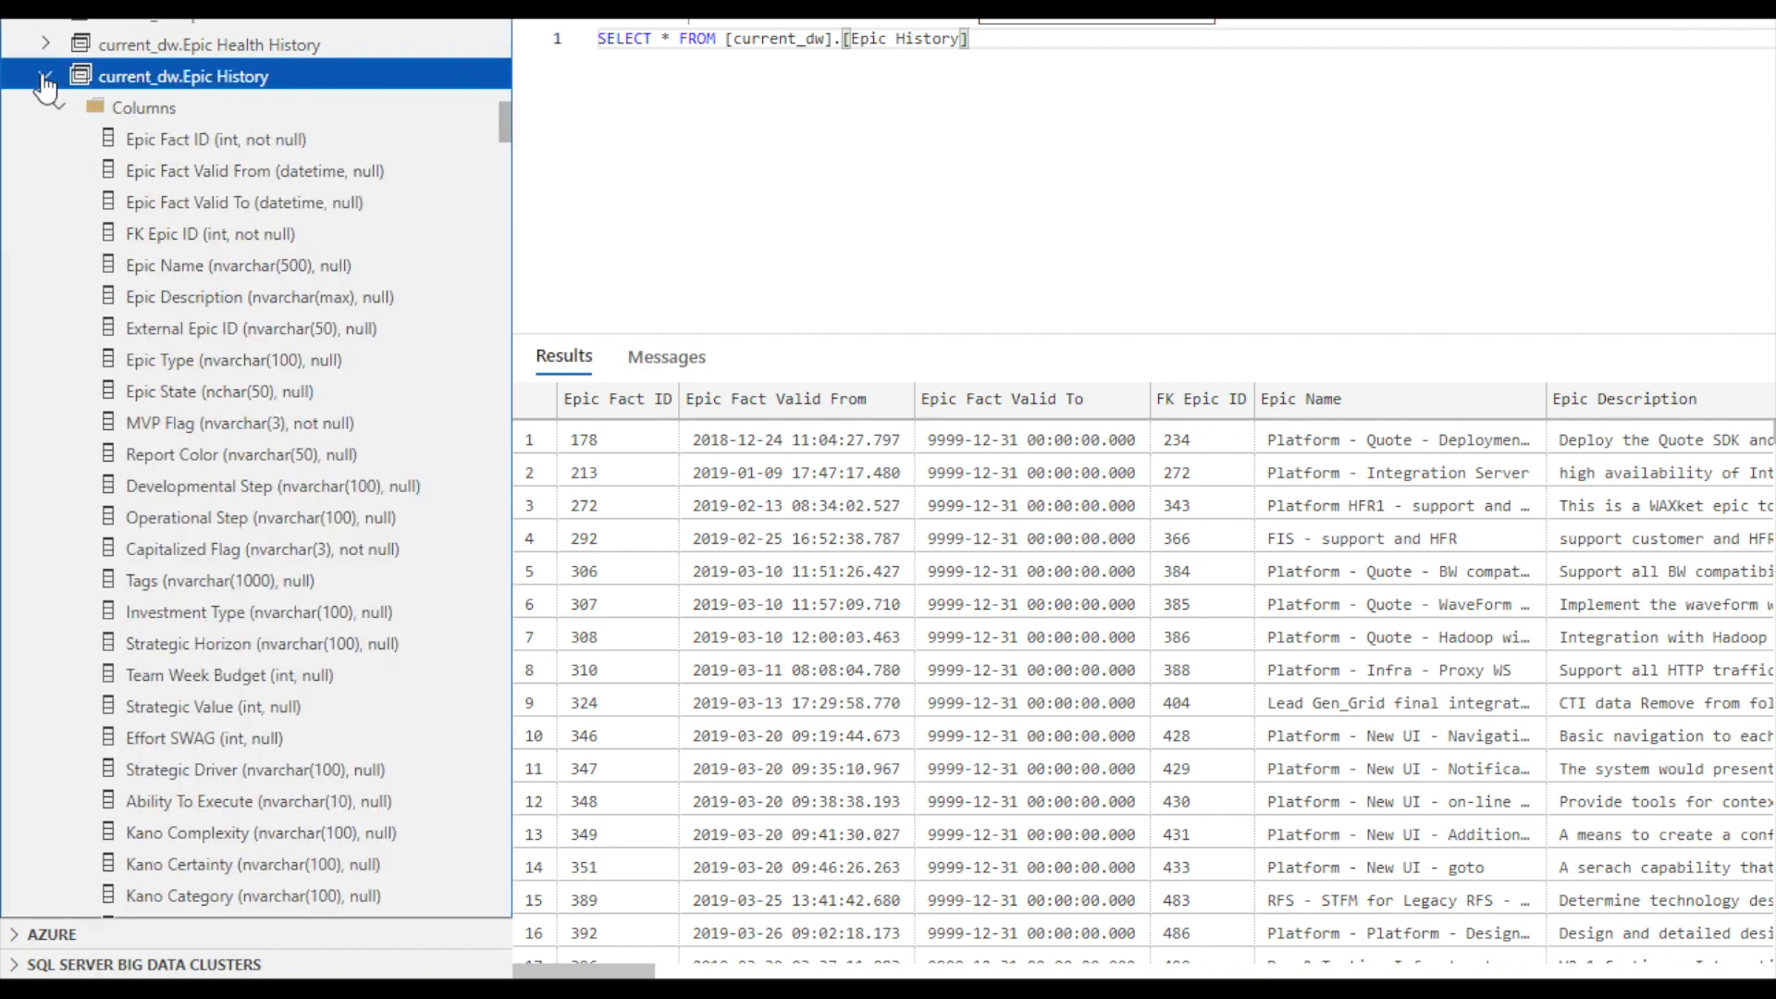
click(180, 172)
click(199, 208)
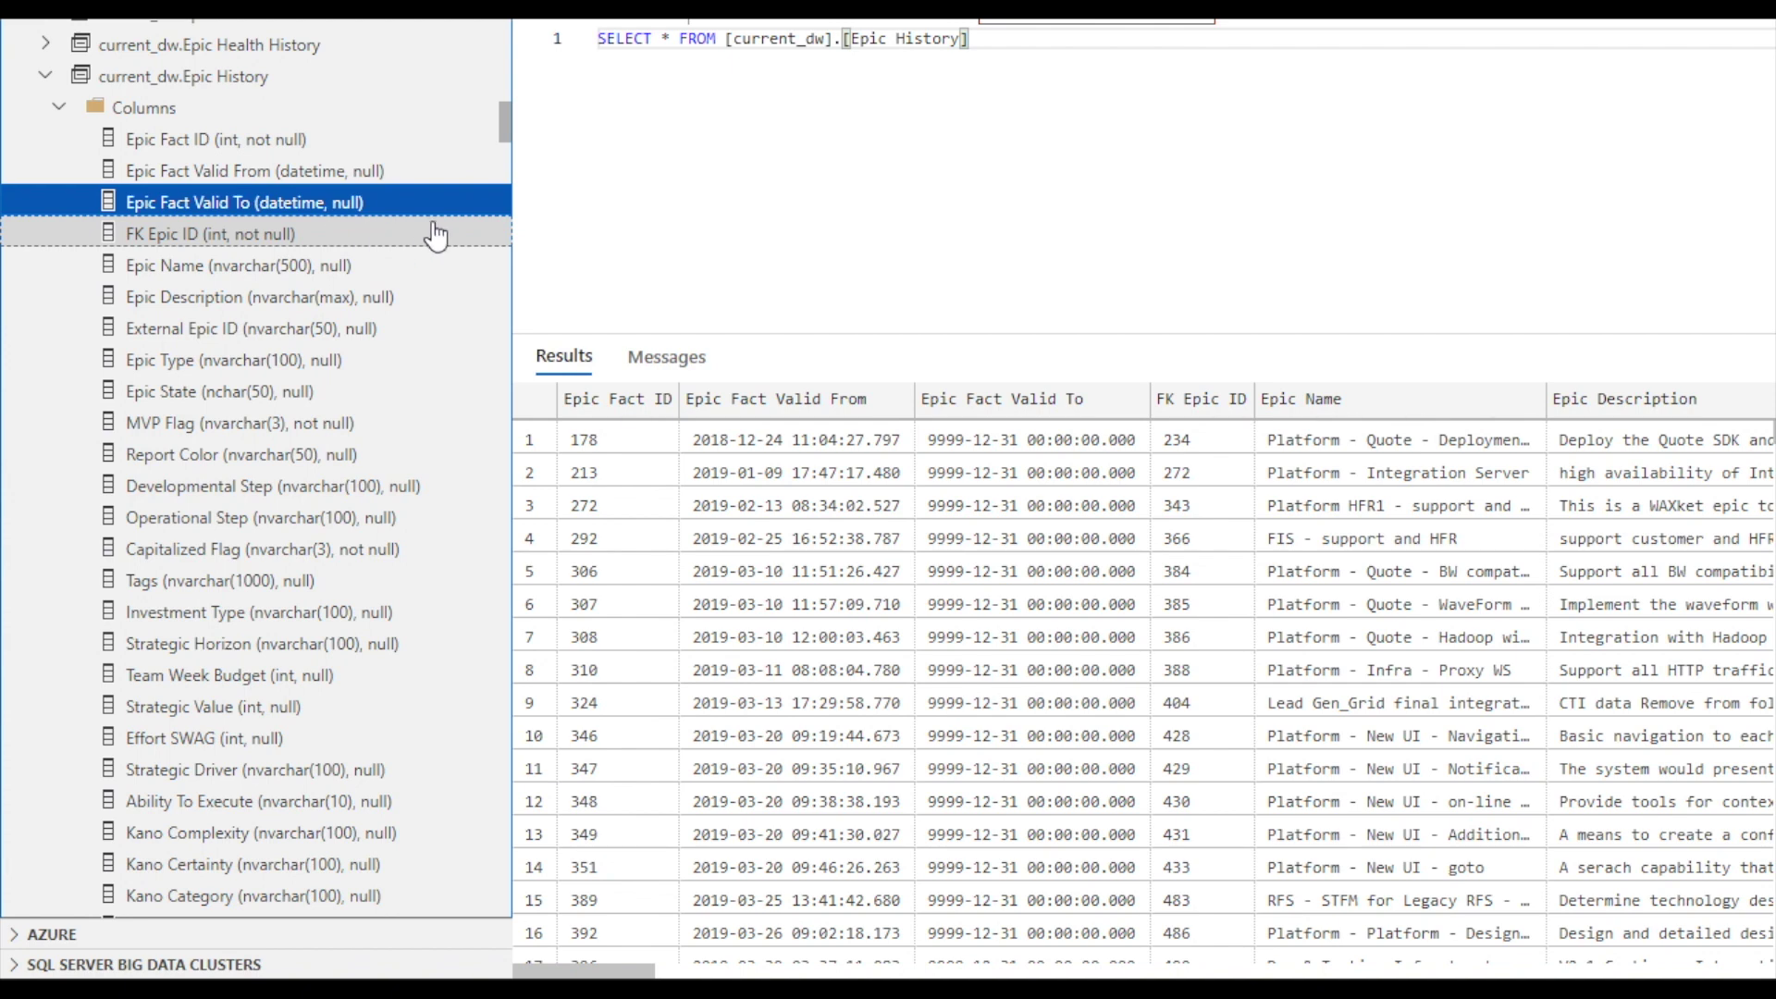
click(864, 407)
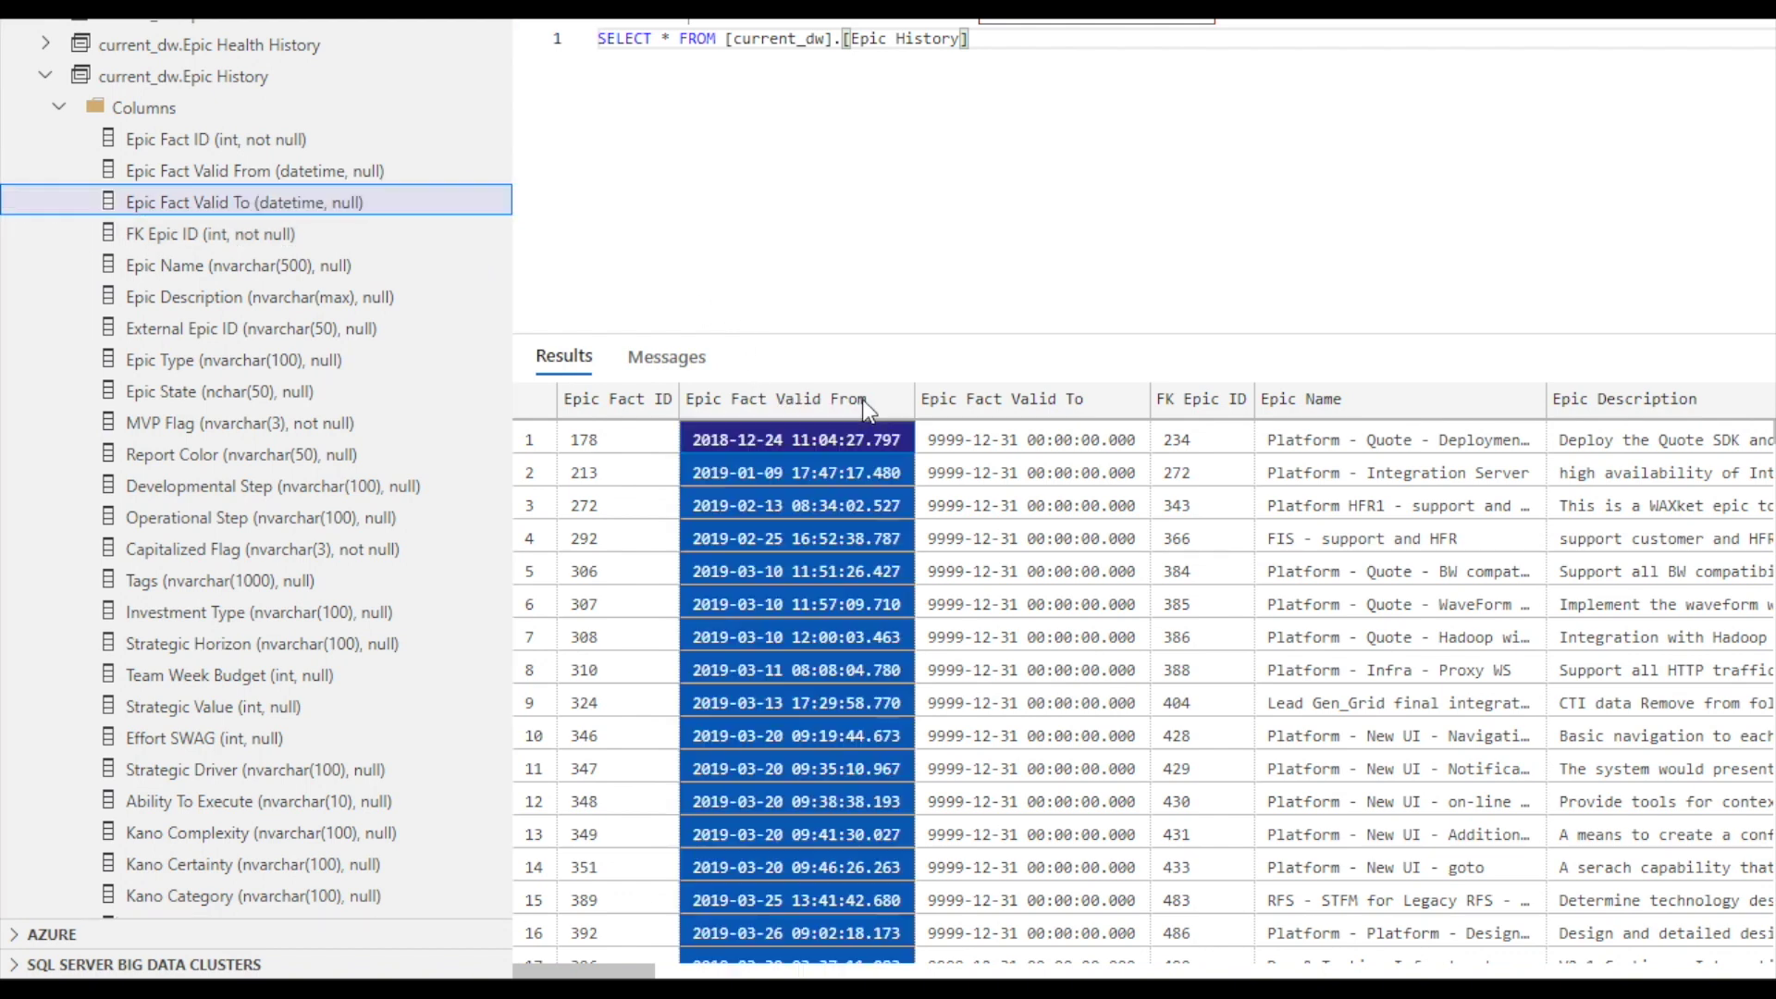
click(989, 399)
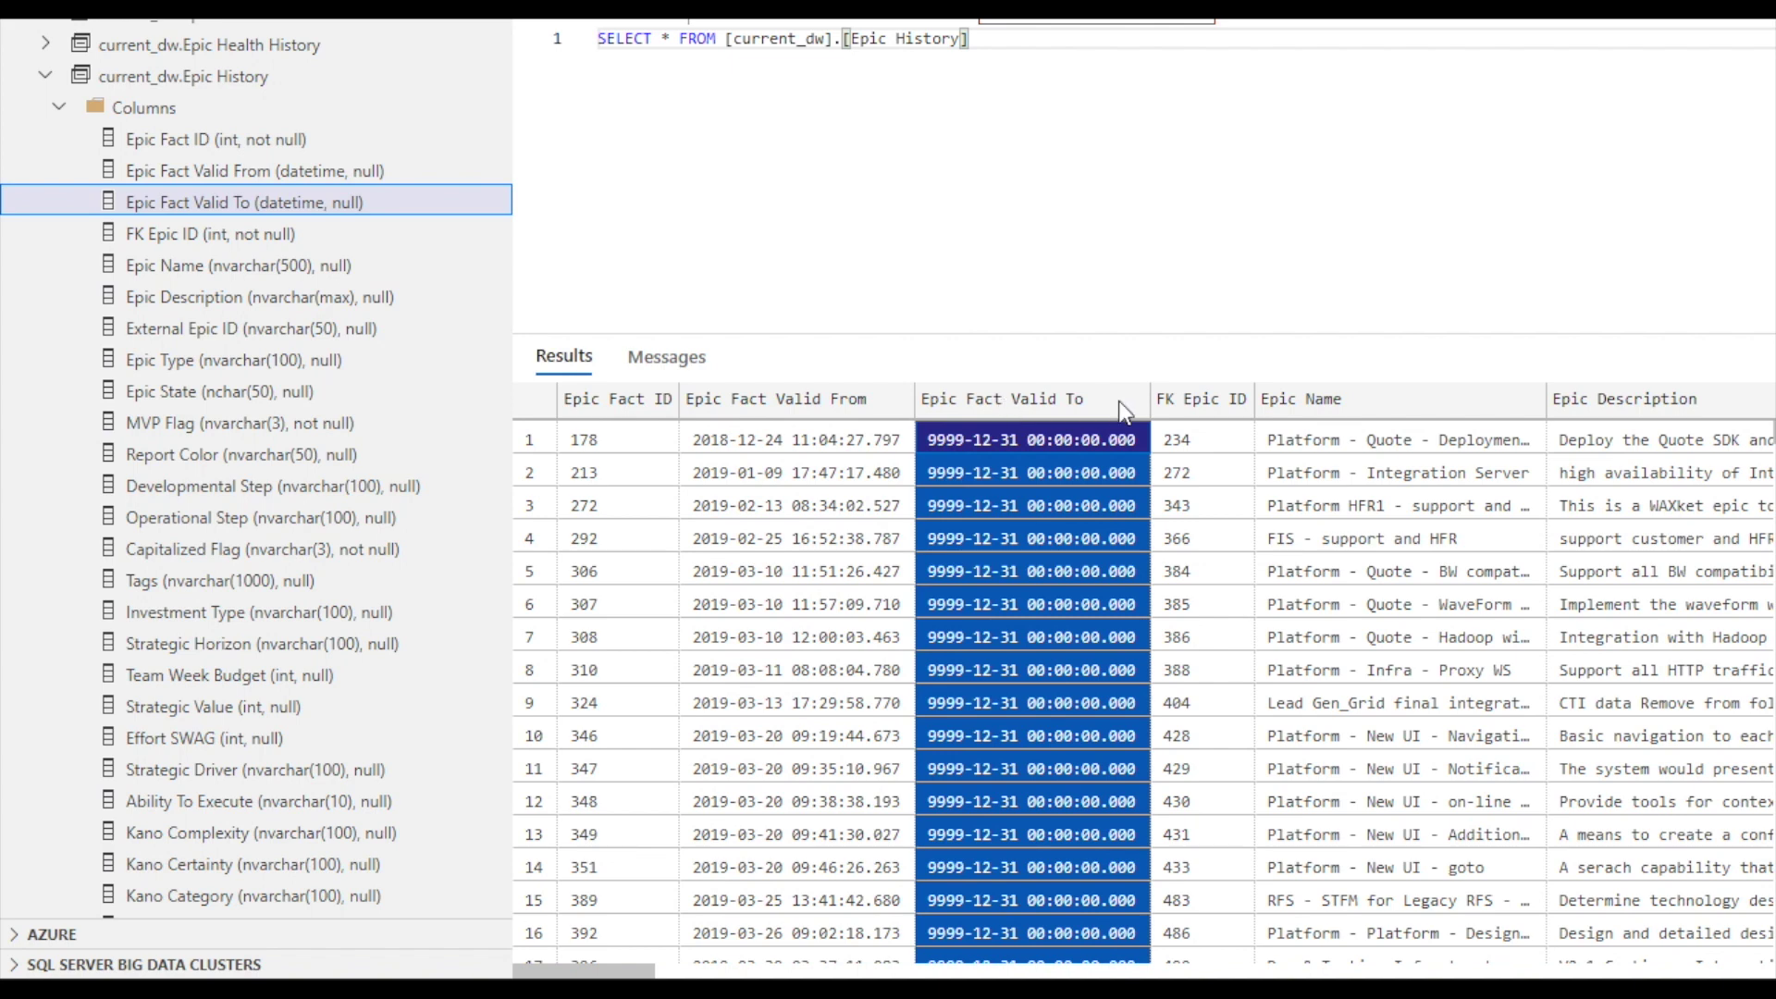
click(1097, 447)
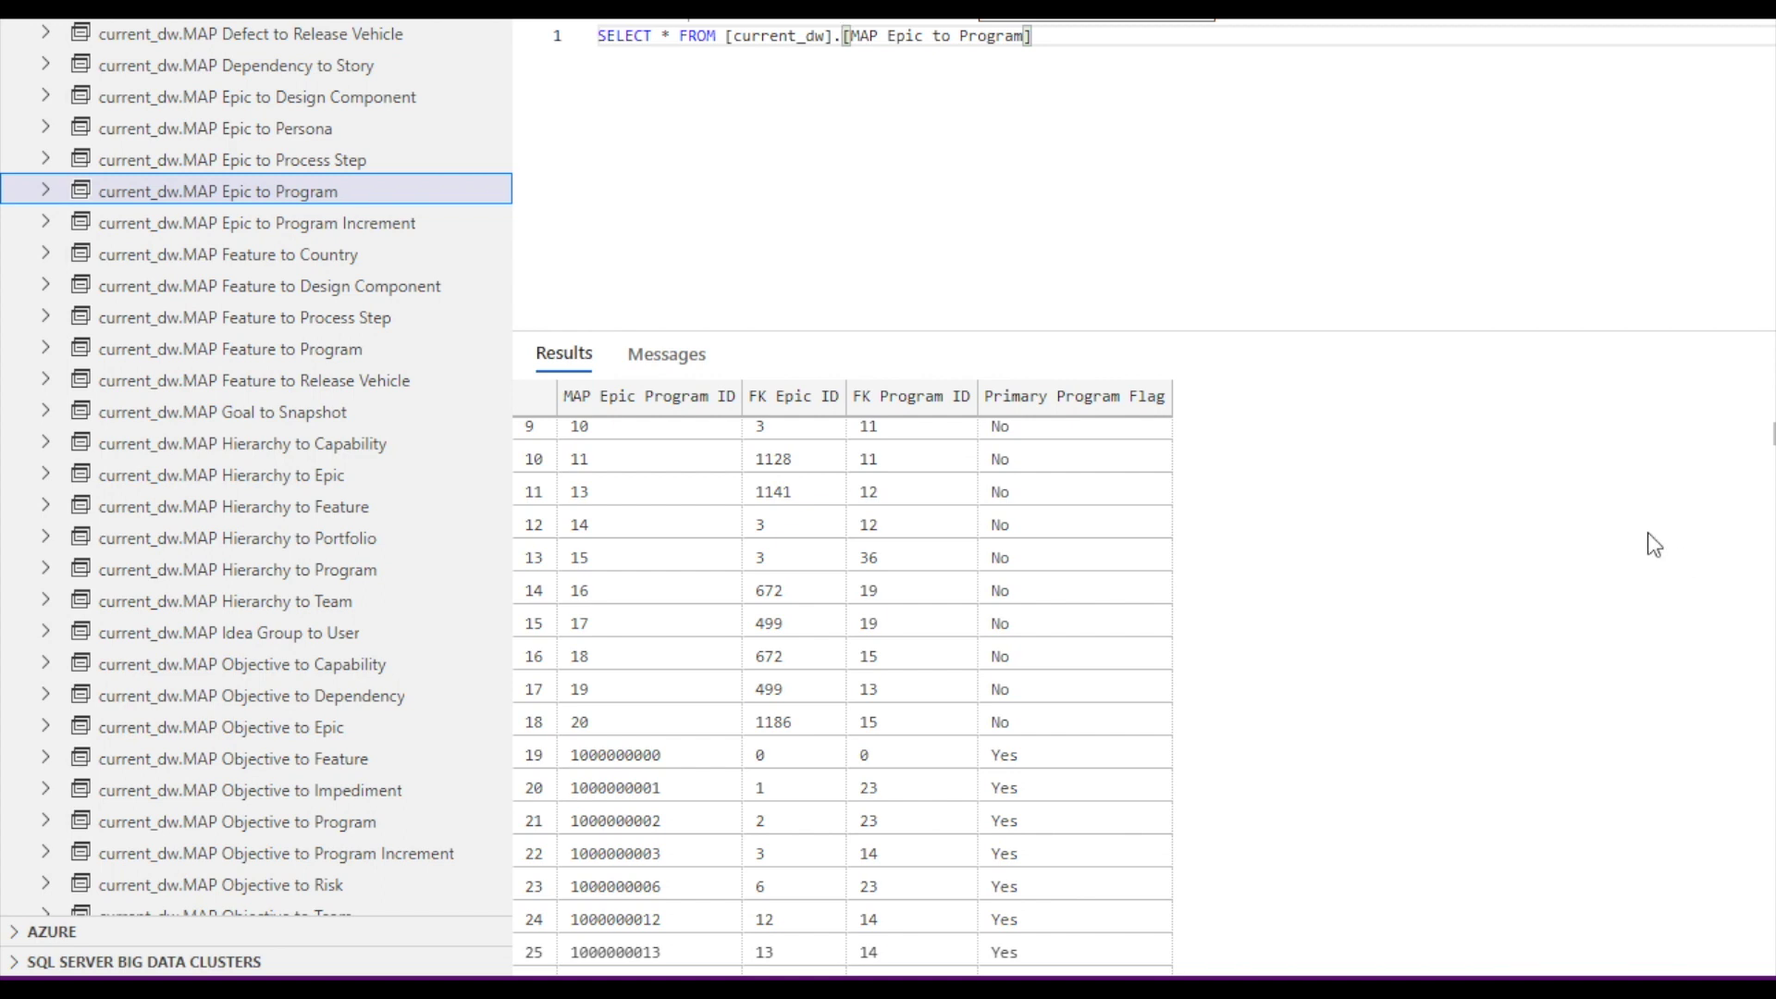
Step: Expand the MAP Epic to Program view and examine its FK Epic ID, FK Program ID and Primary Program Flag columns
click(282, 196)
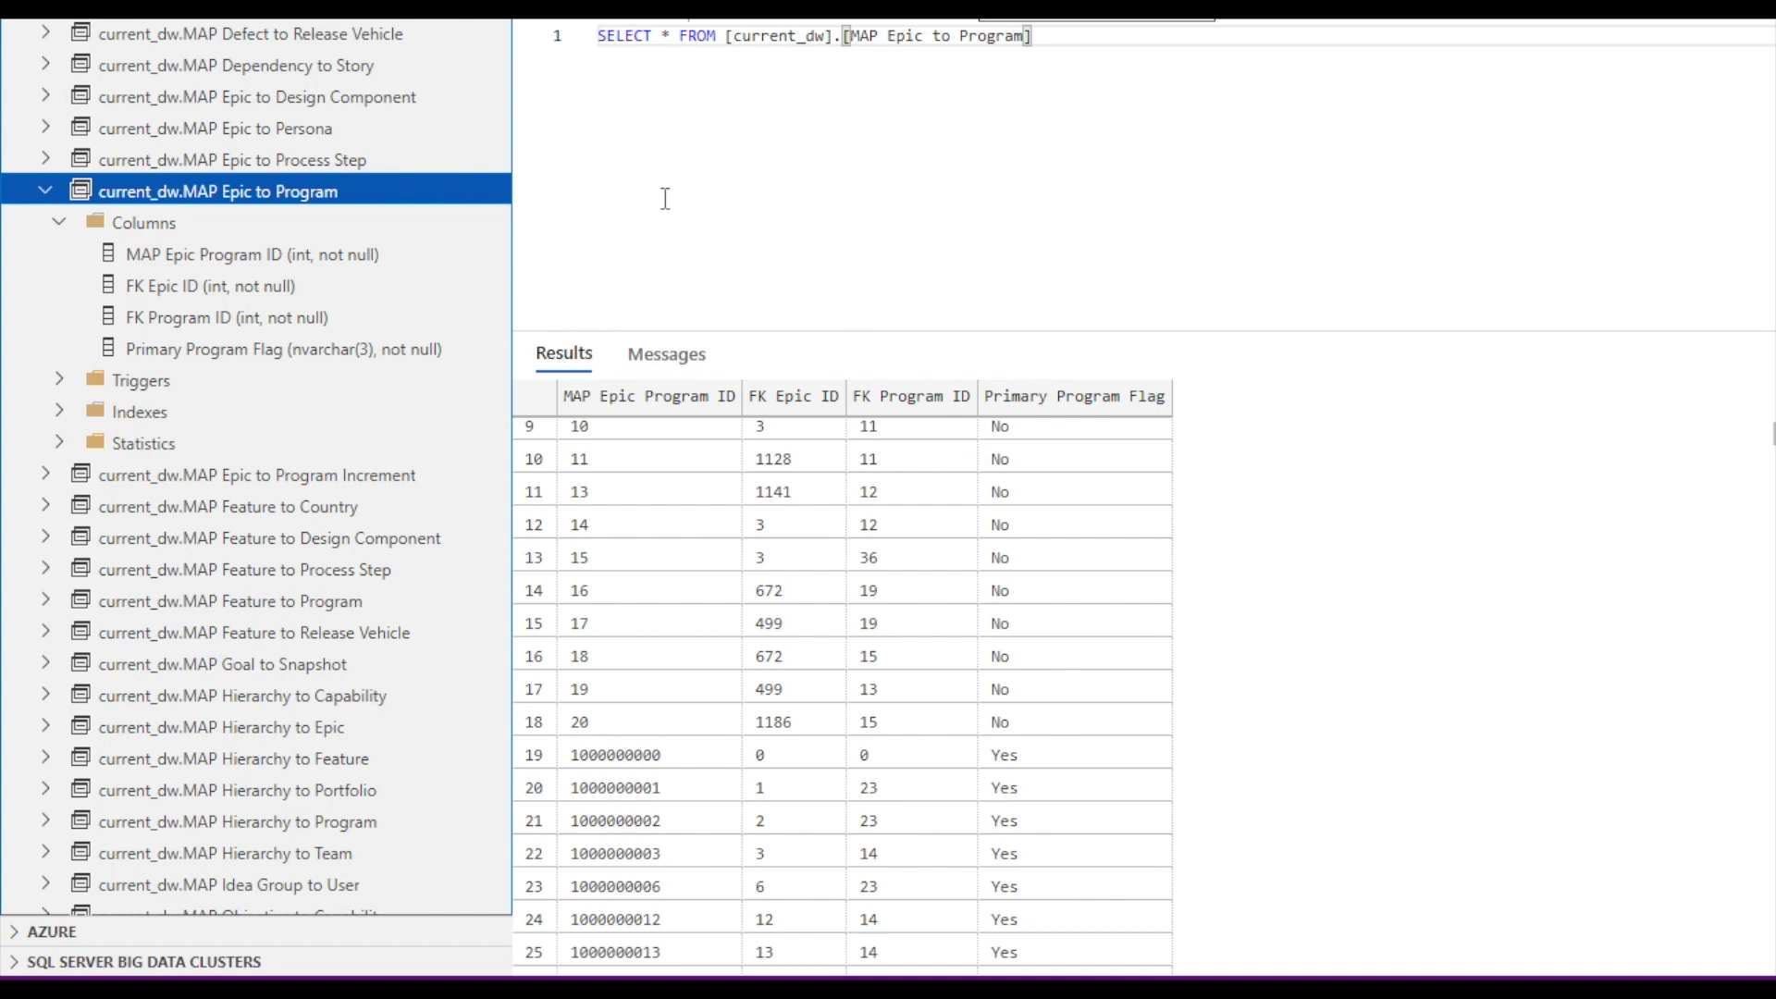
click(305, 294)
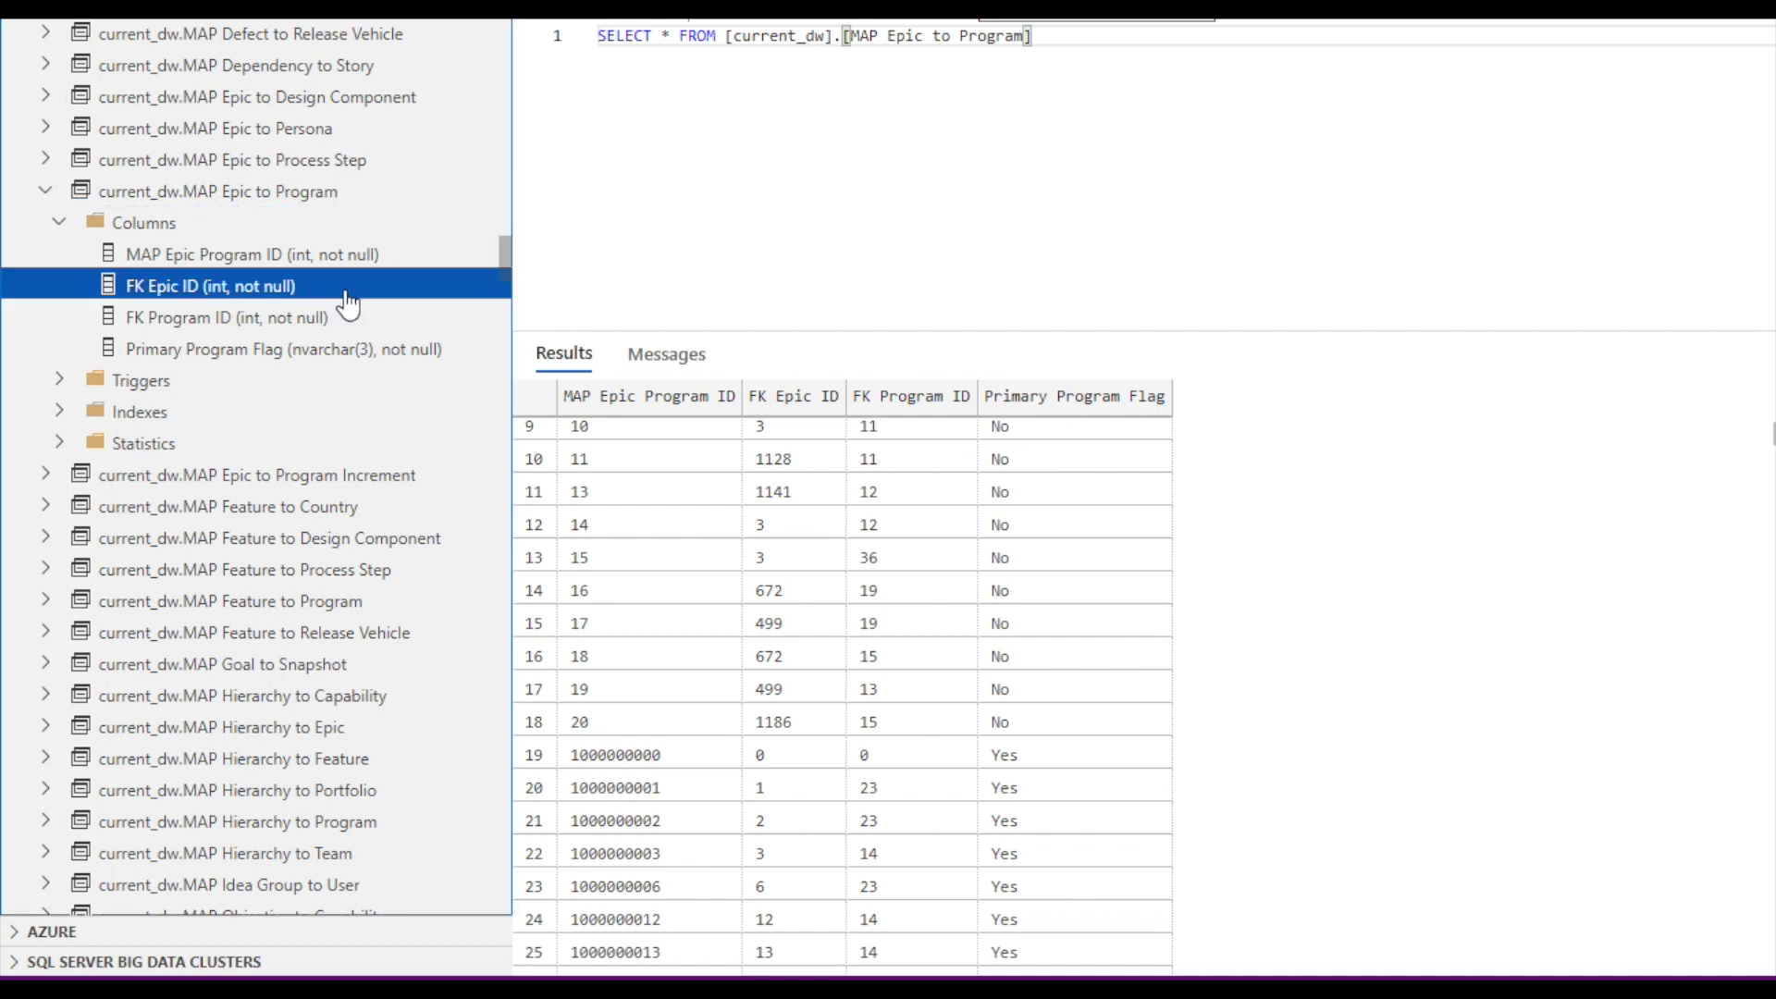
click(346, 323)
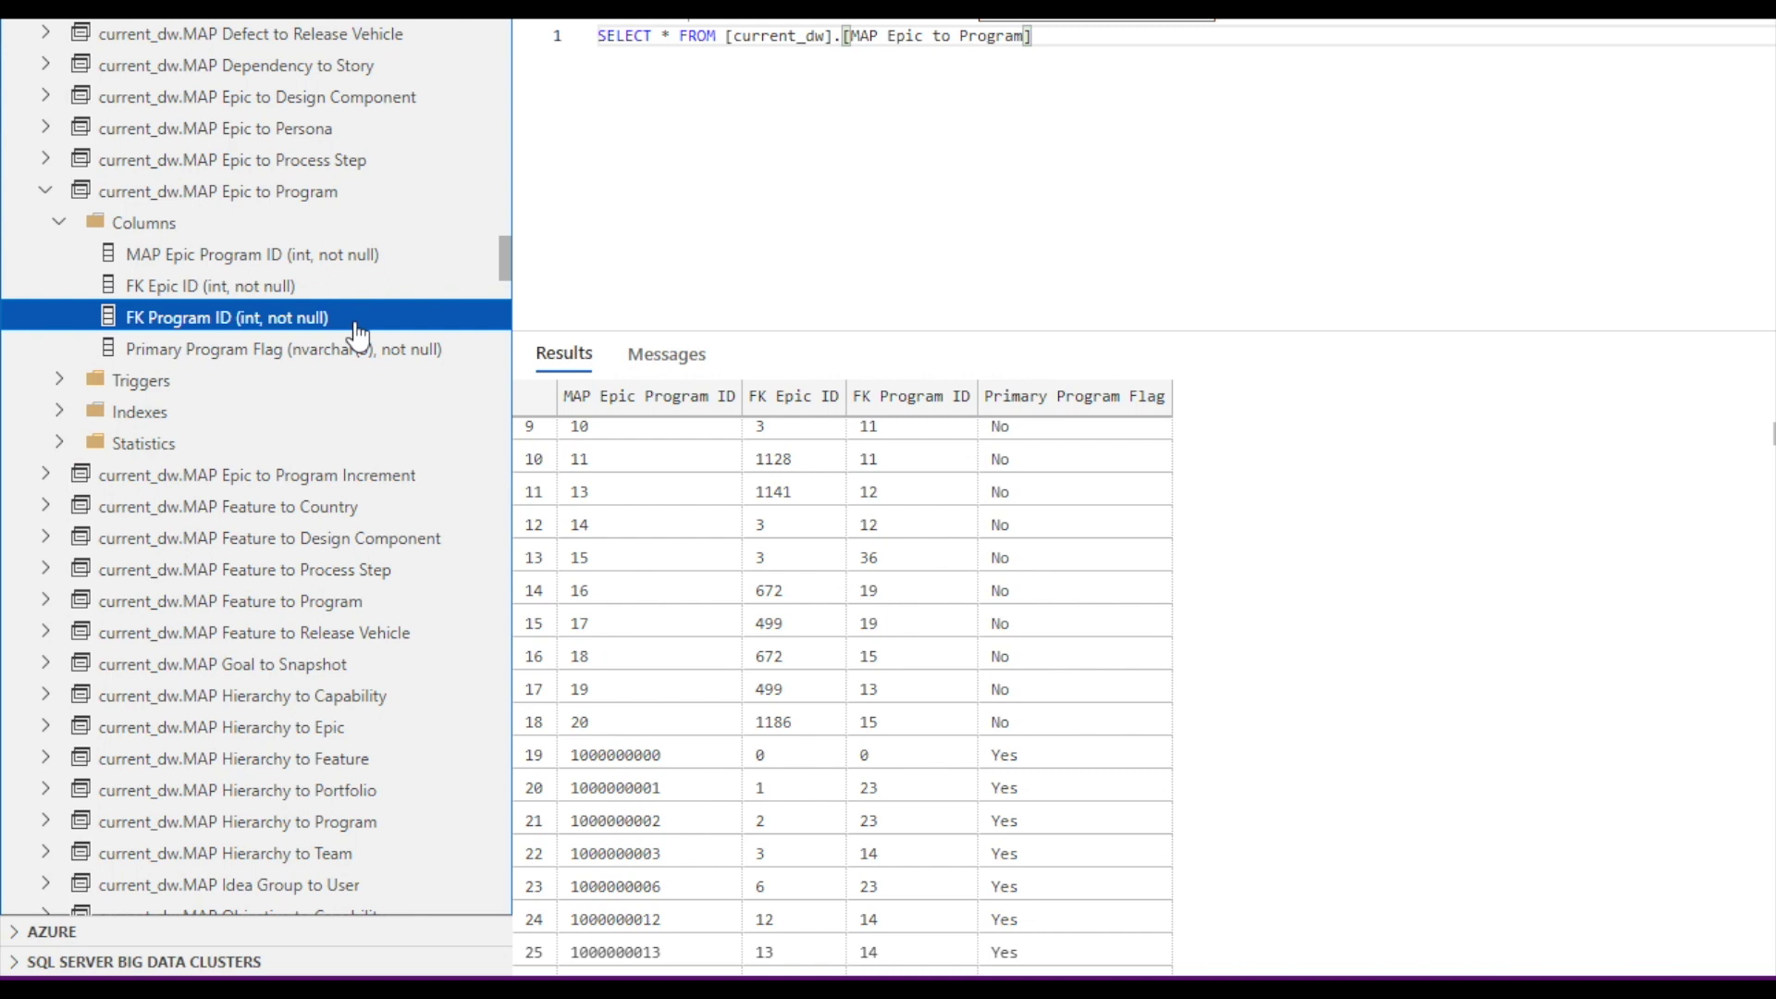
drag(361, 325, 478, 357)
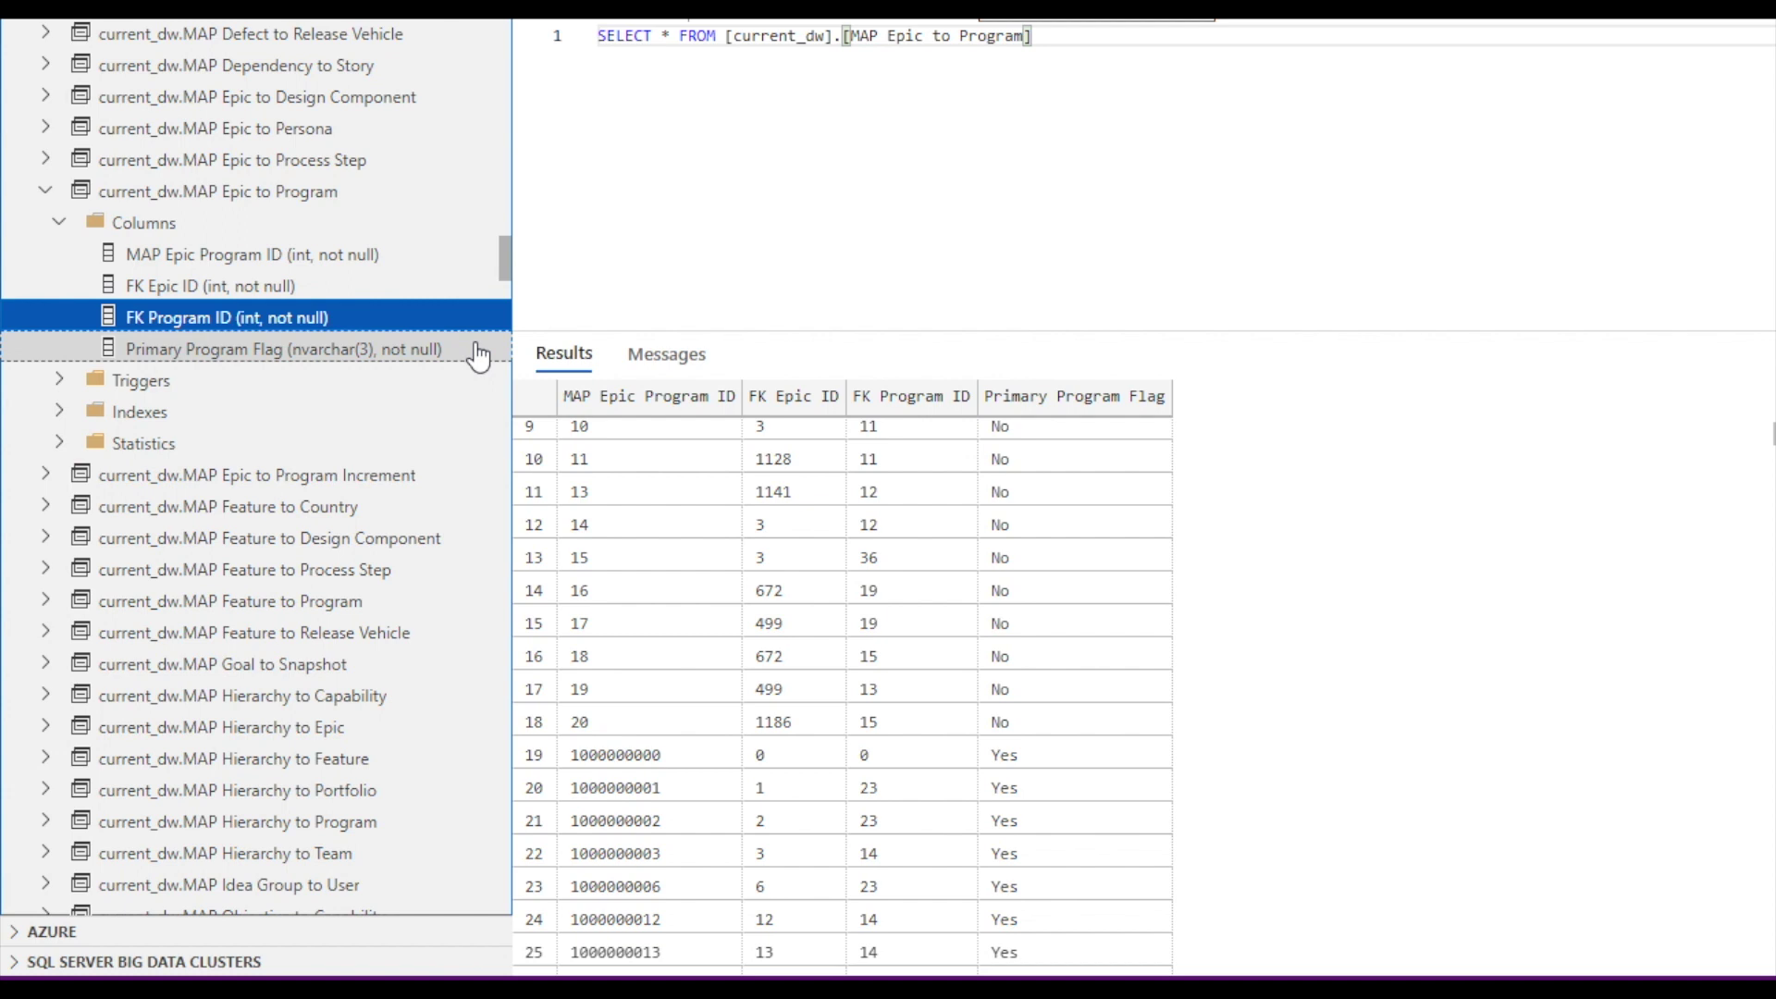
drag(479, 357, 478, 357)
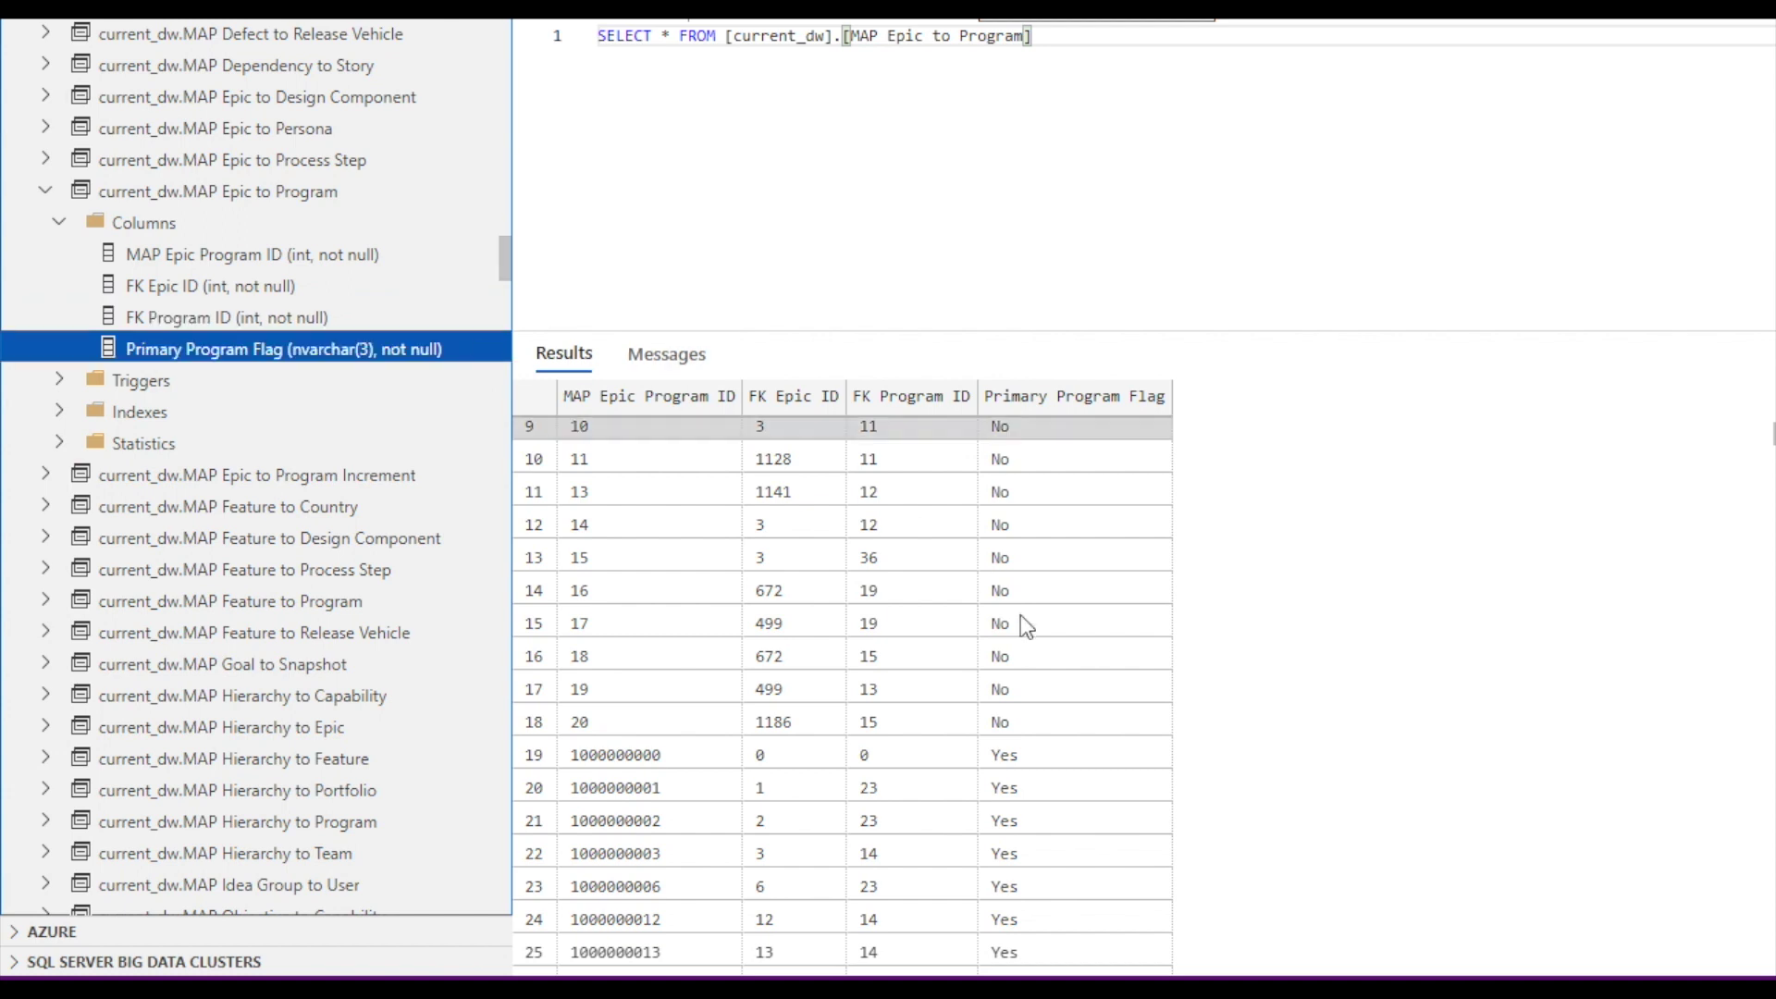
click(1062, 757)
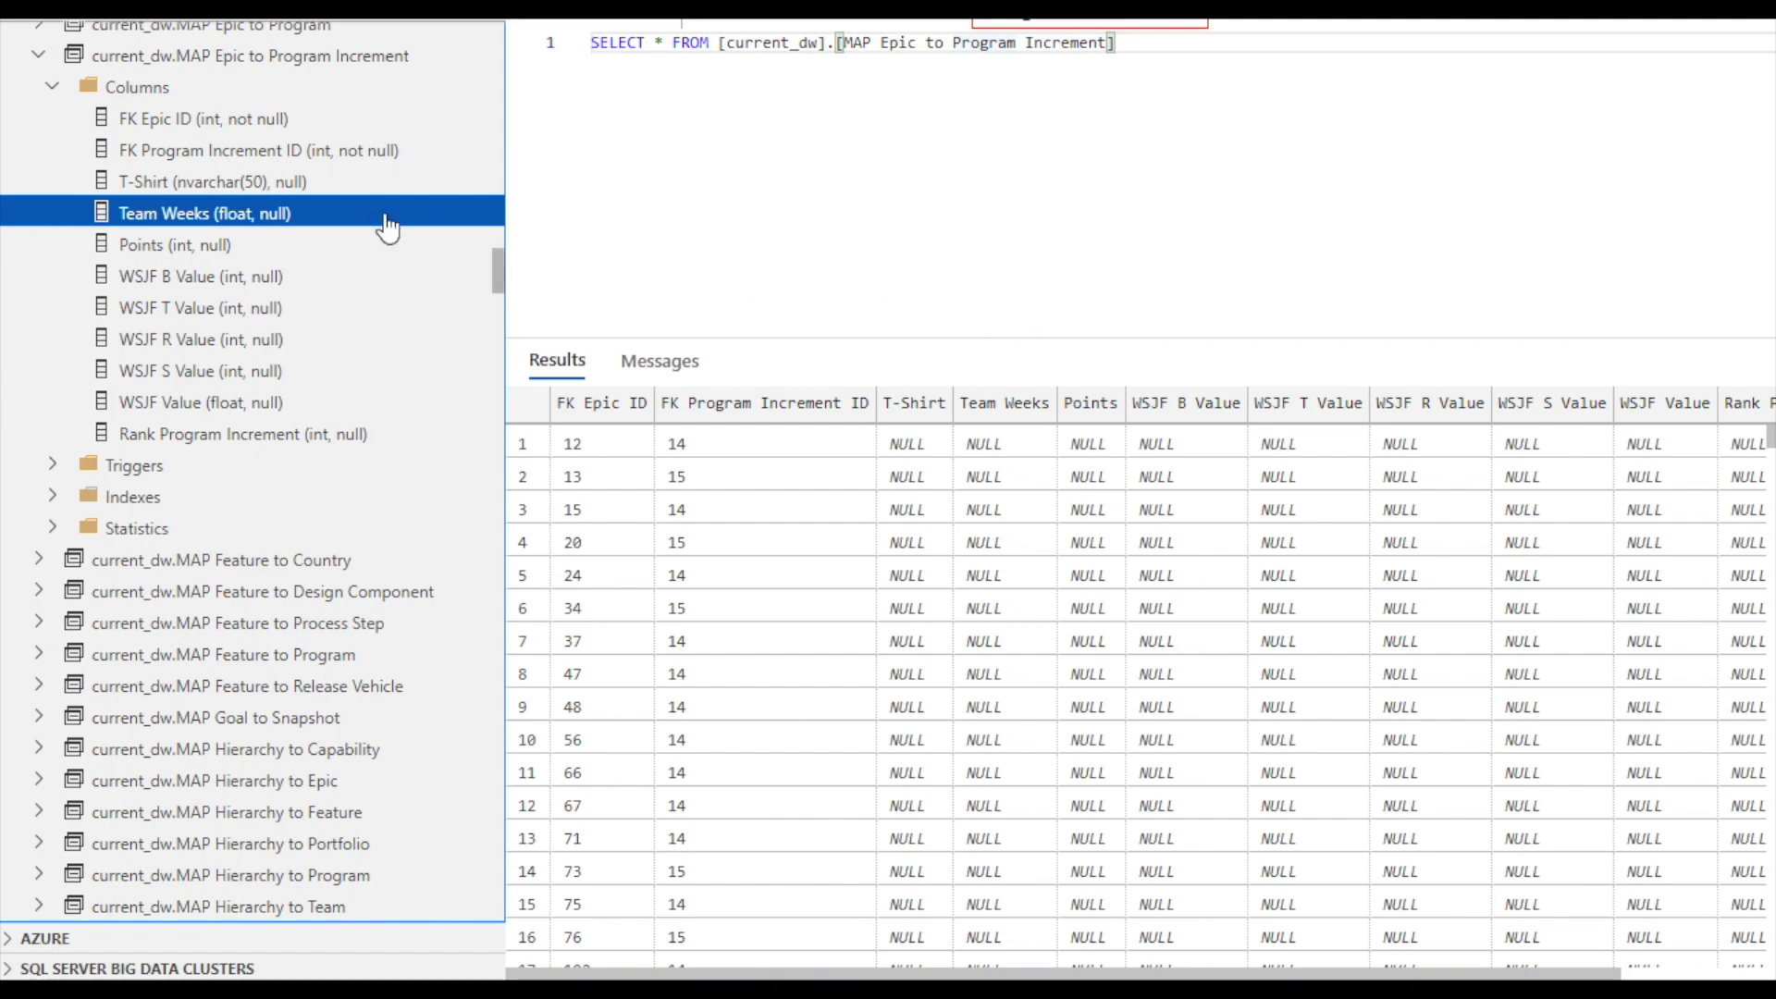
Step: Examine the Points, WSJF and Rank Program Increment columns of the MAP Epic to Program Increment view
drag(384, 226, 372, 260)
click(370, 248)
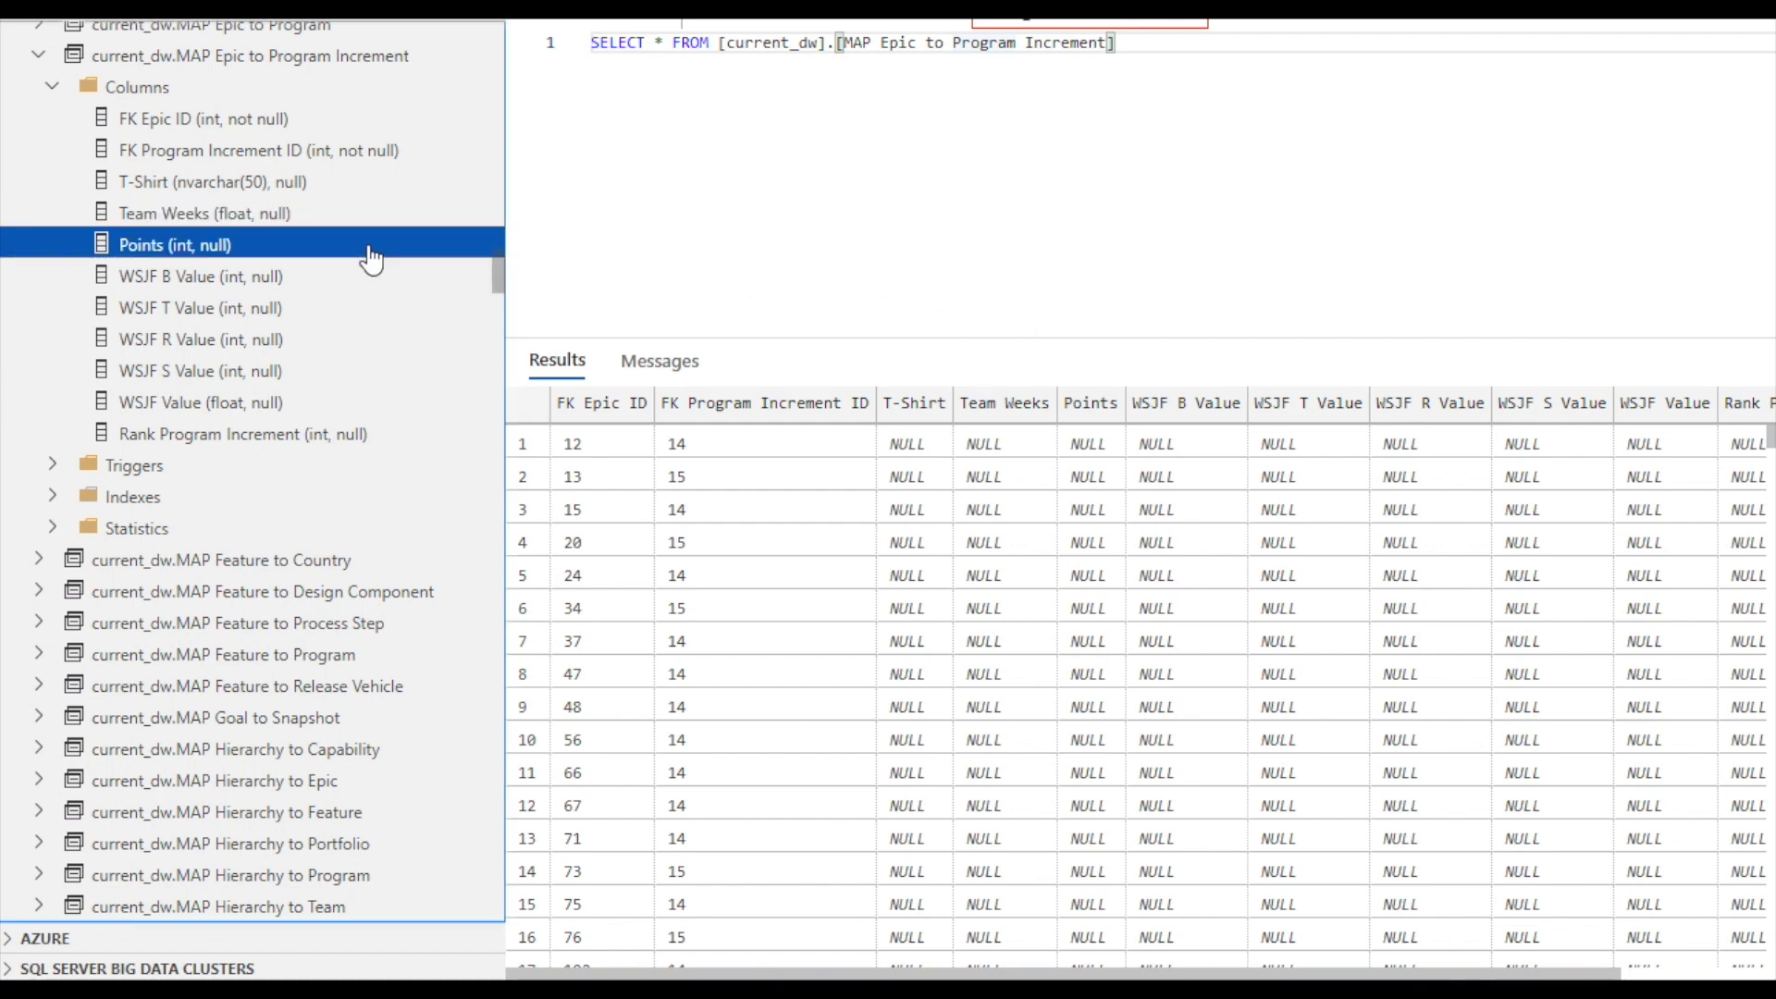
click(360, 279)
click(351, 310)
click(329, 435)
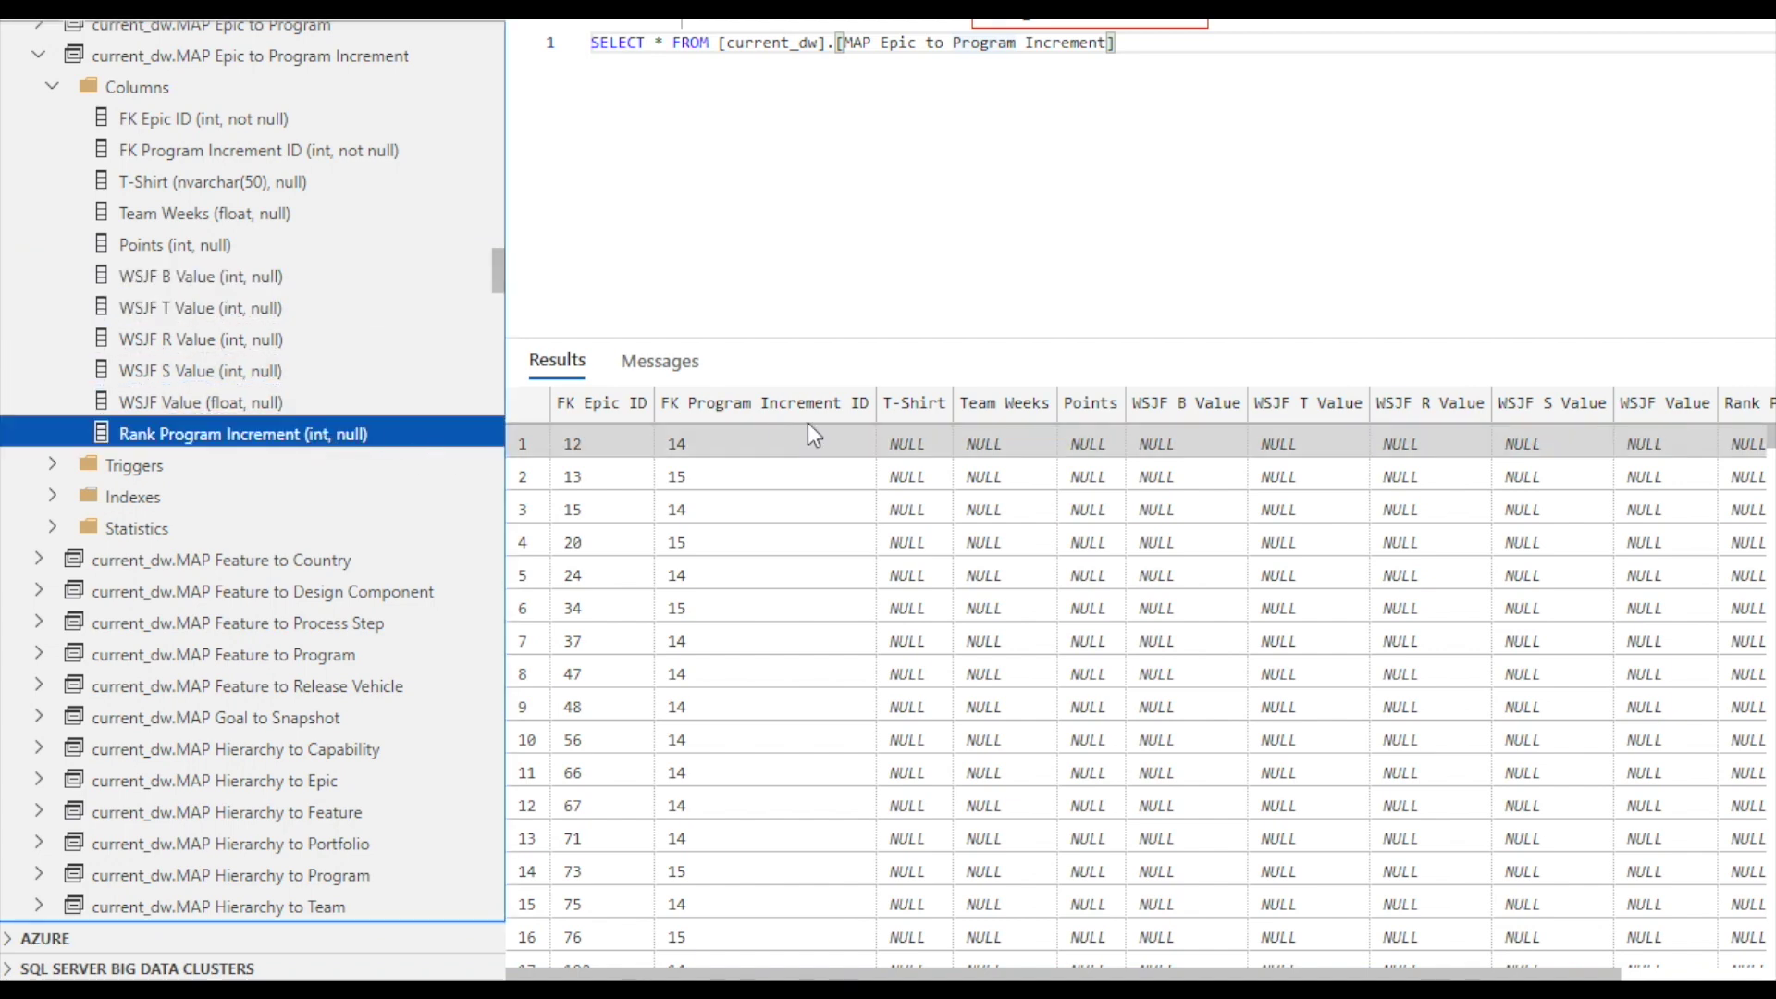
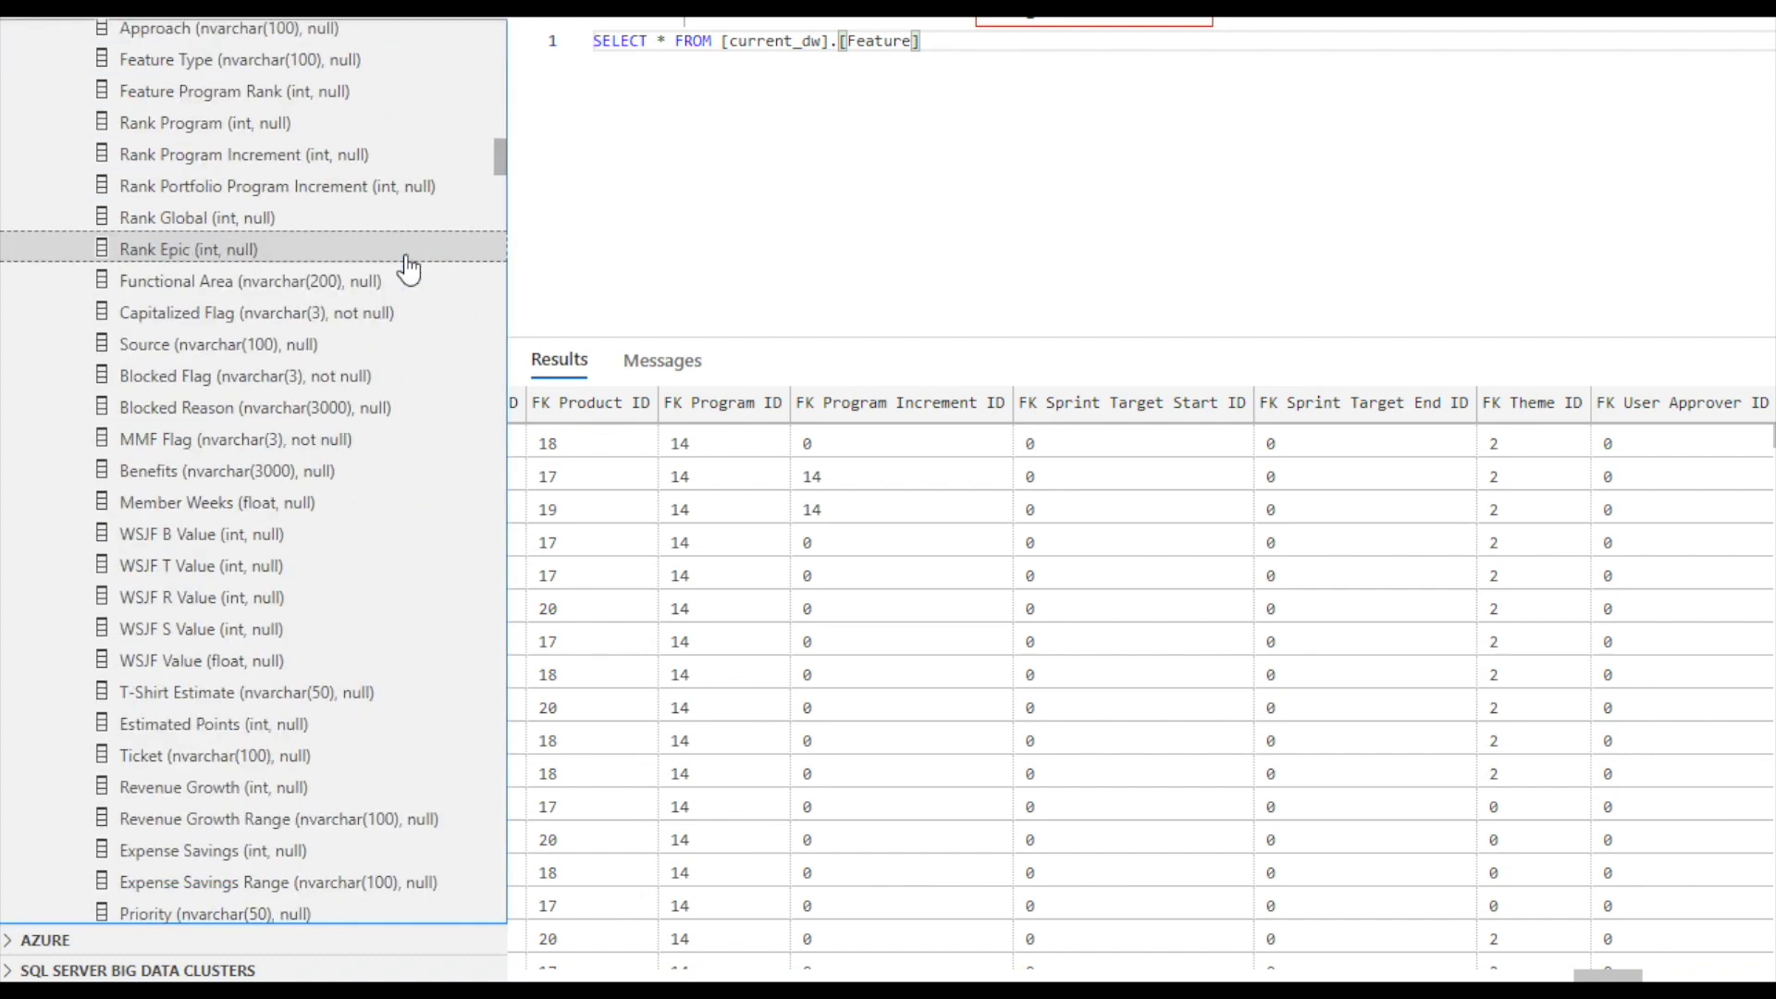
Step: Look through the Feature view's columns and examine its foreign keys, including FK Product ID and FK Program Increment ID
scroll(407, 270, down, 10)
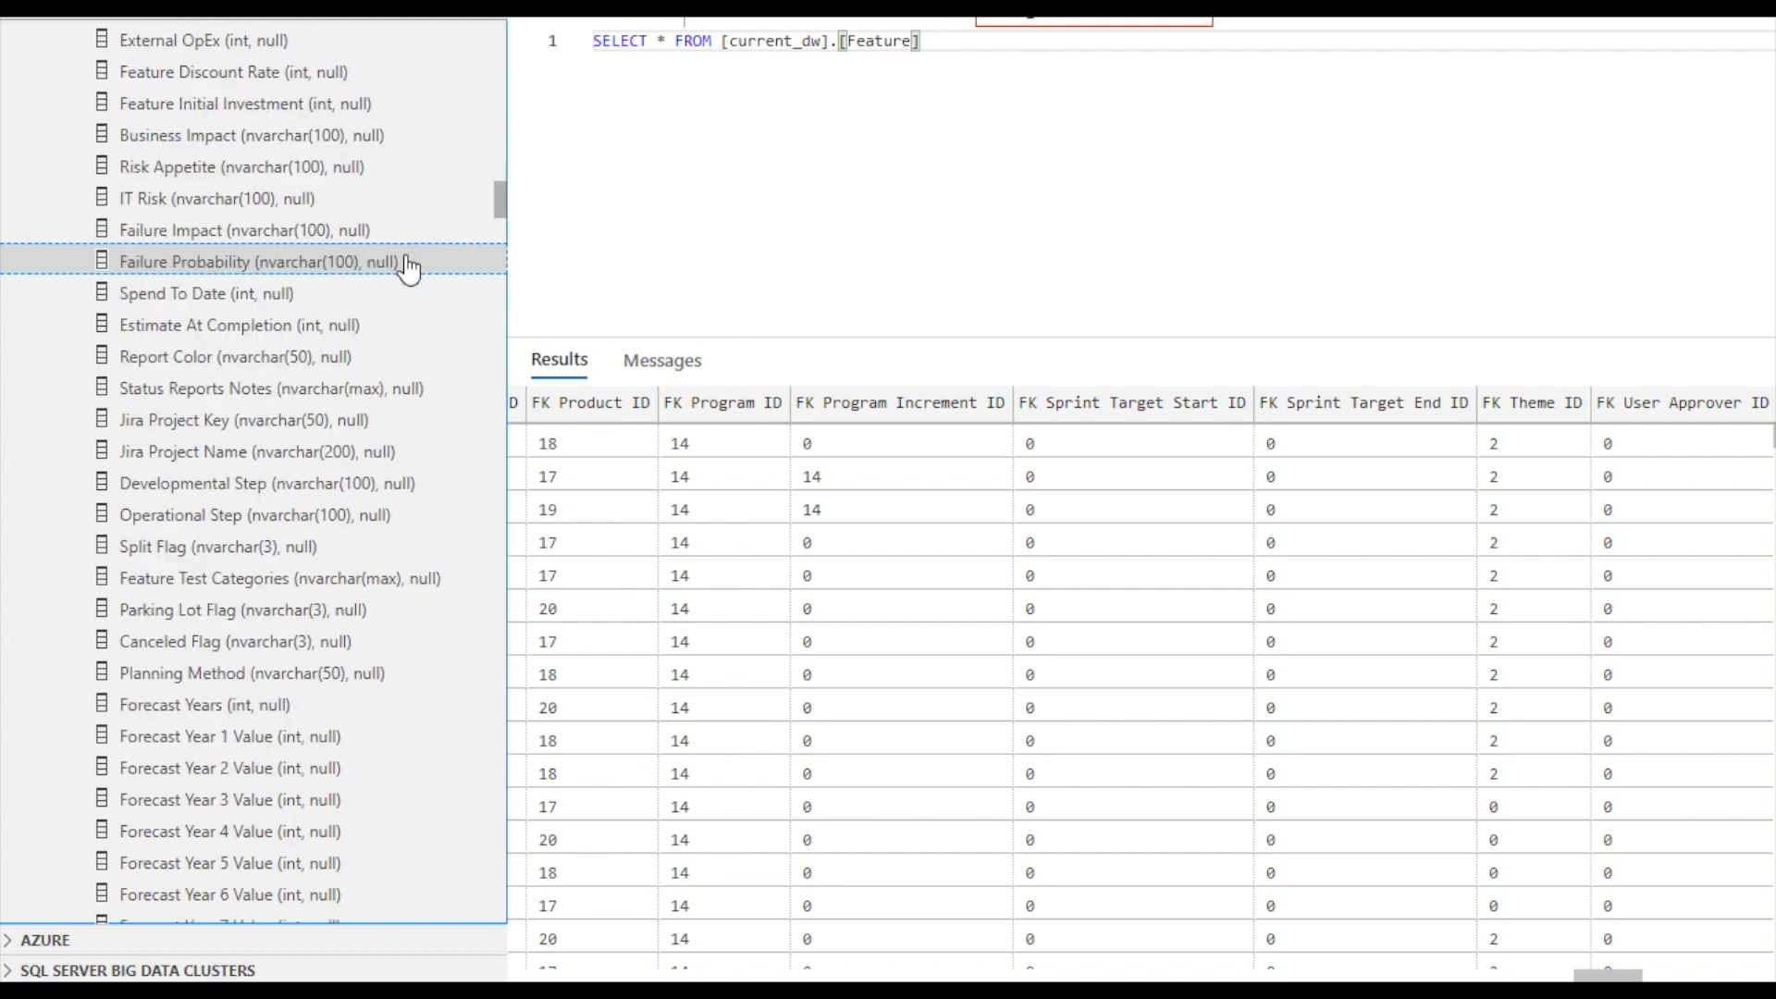
scroll(407, 270, down, 13)
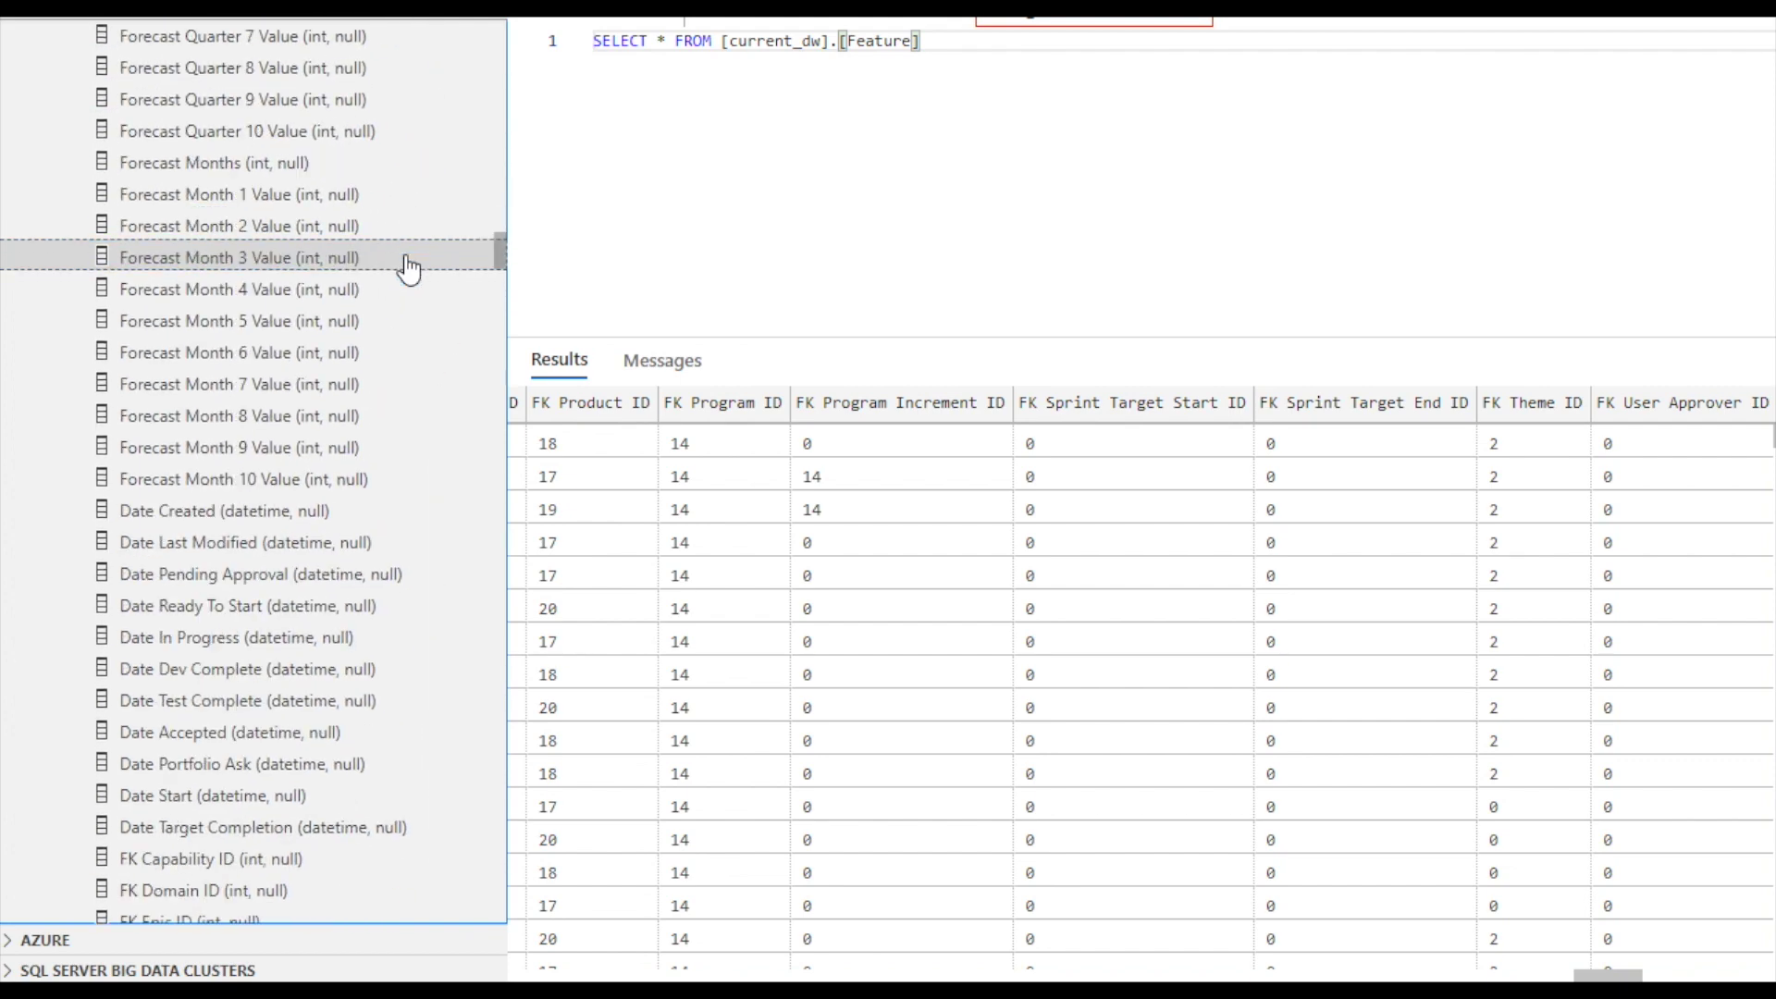
scroll(407, 270, down, 2)
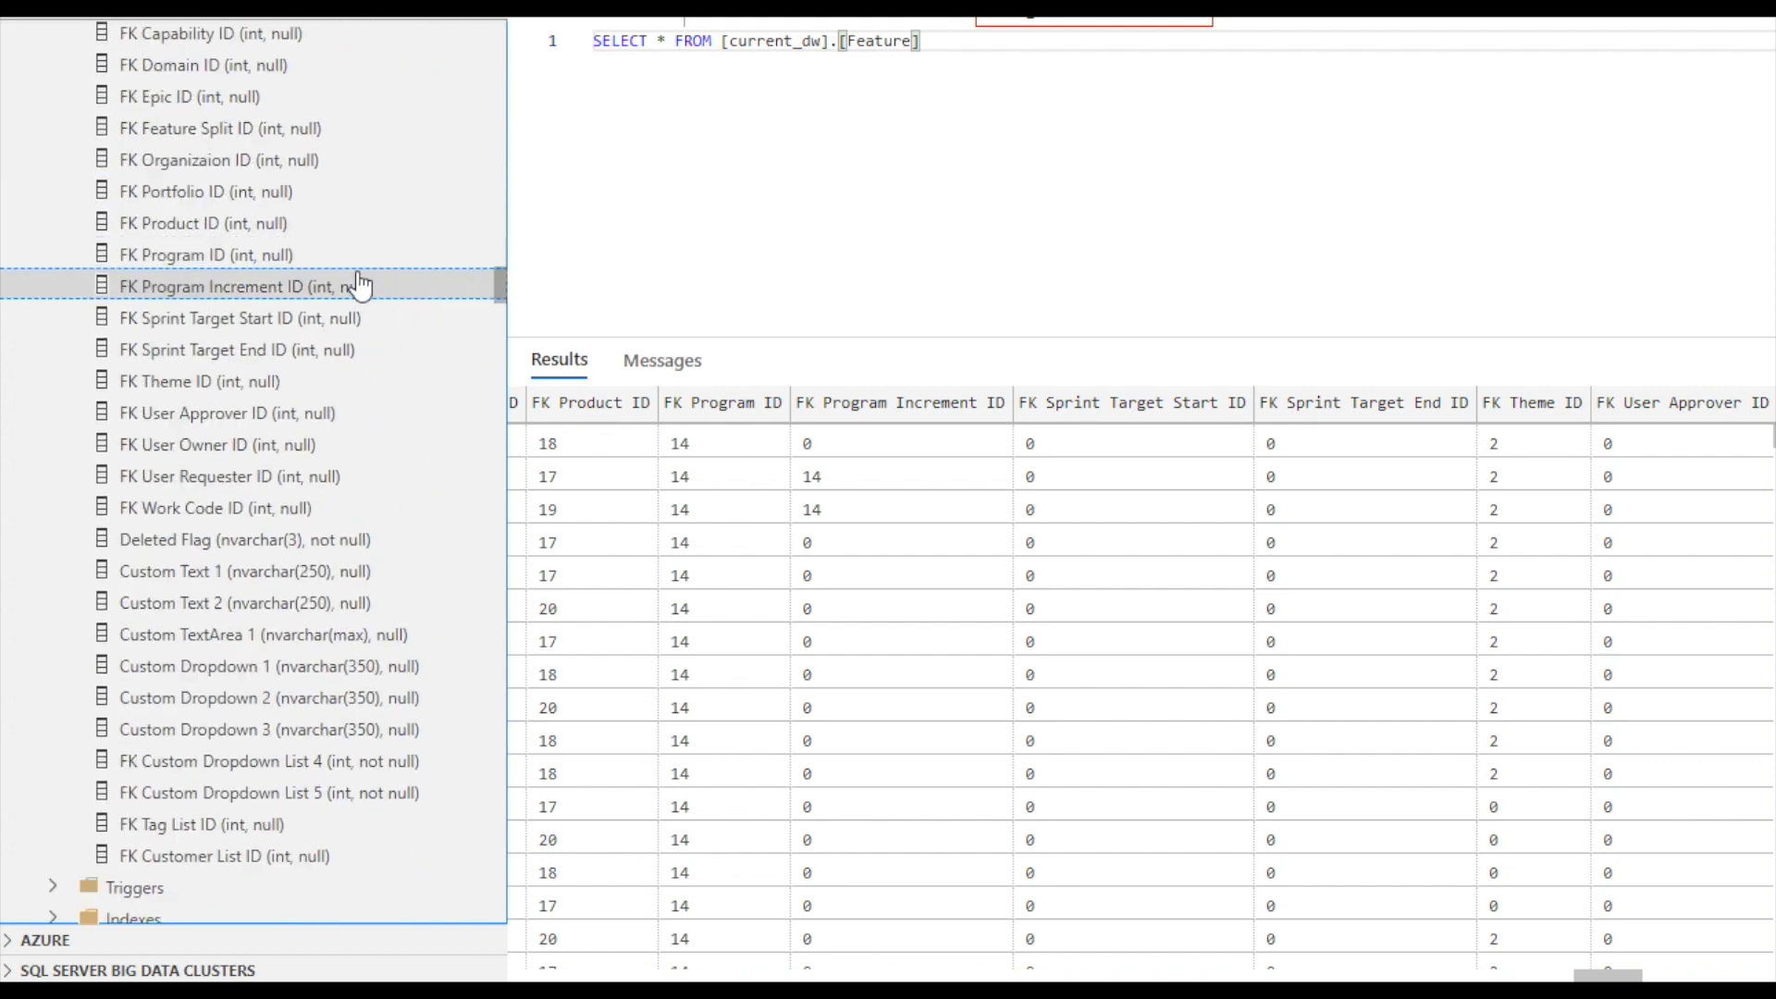
click(352, 230)
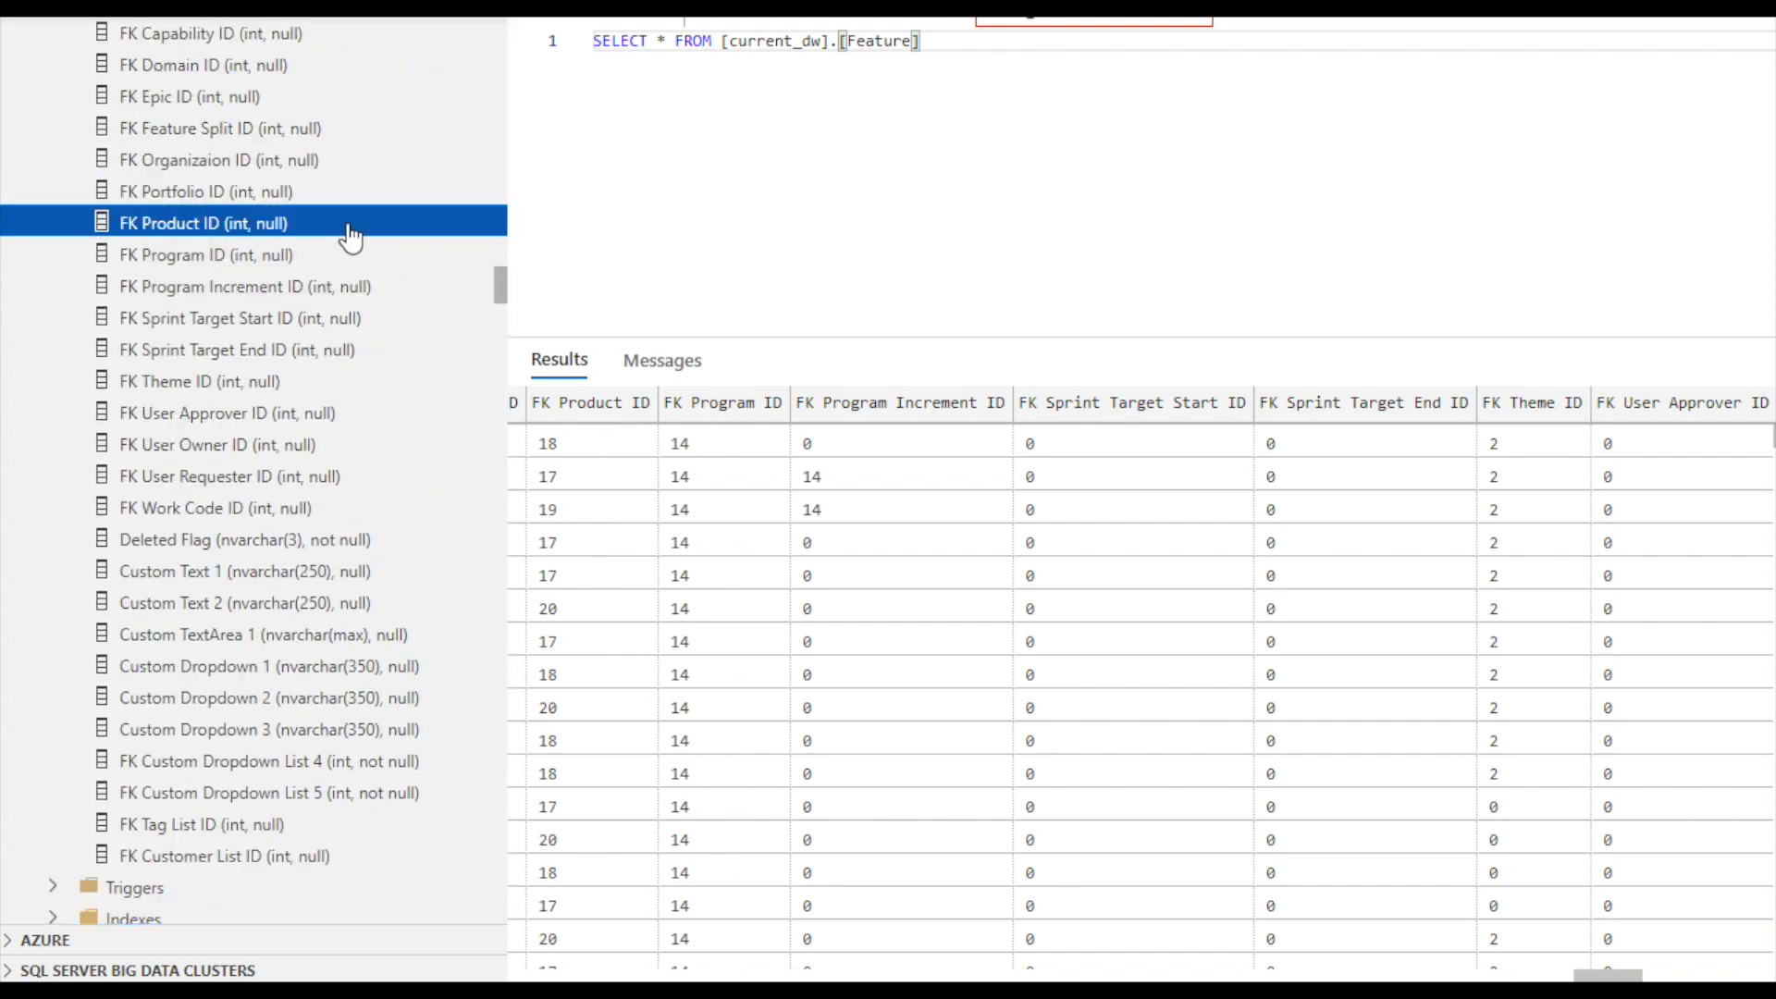
click(367, 288)
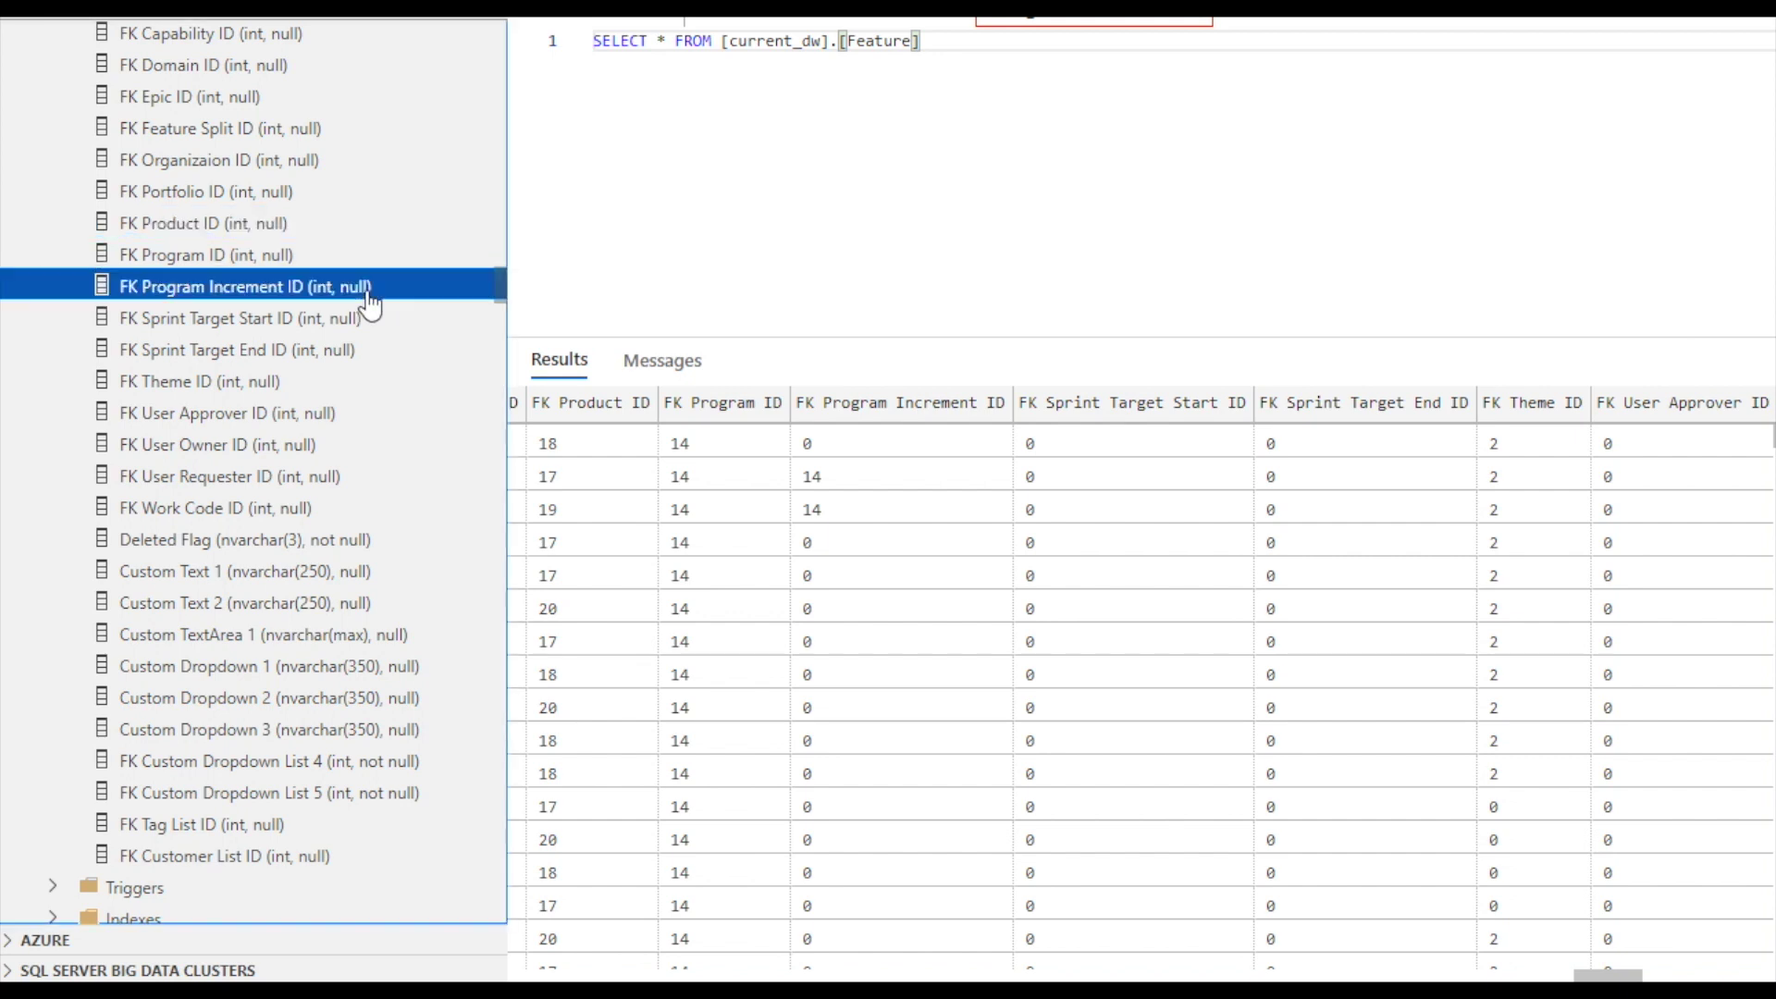
click(333, 466)
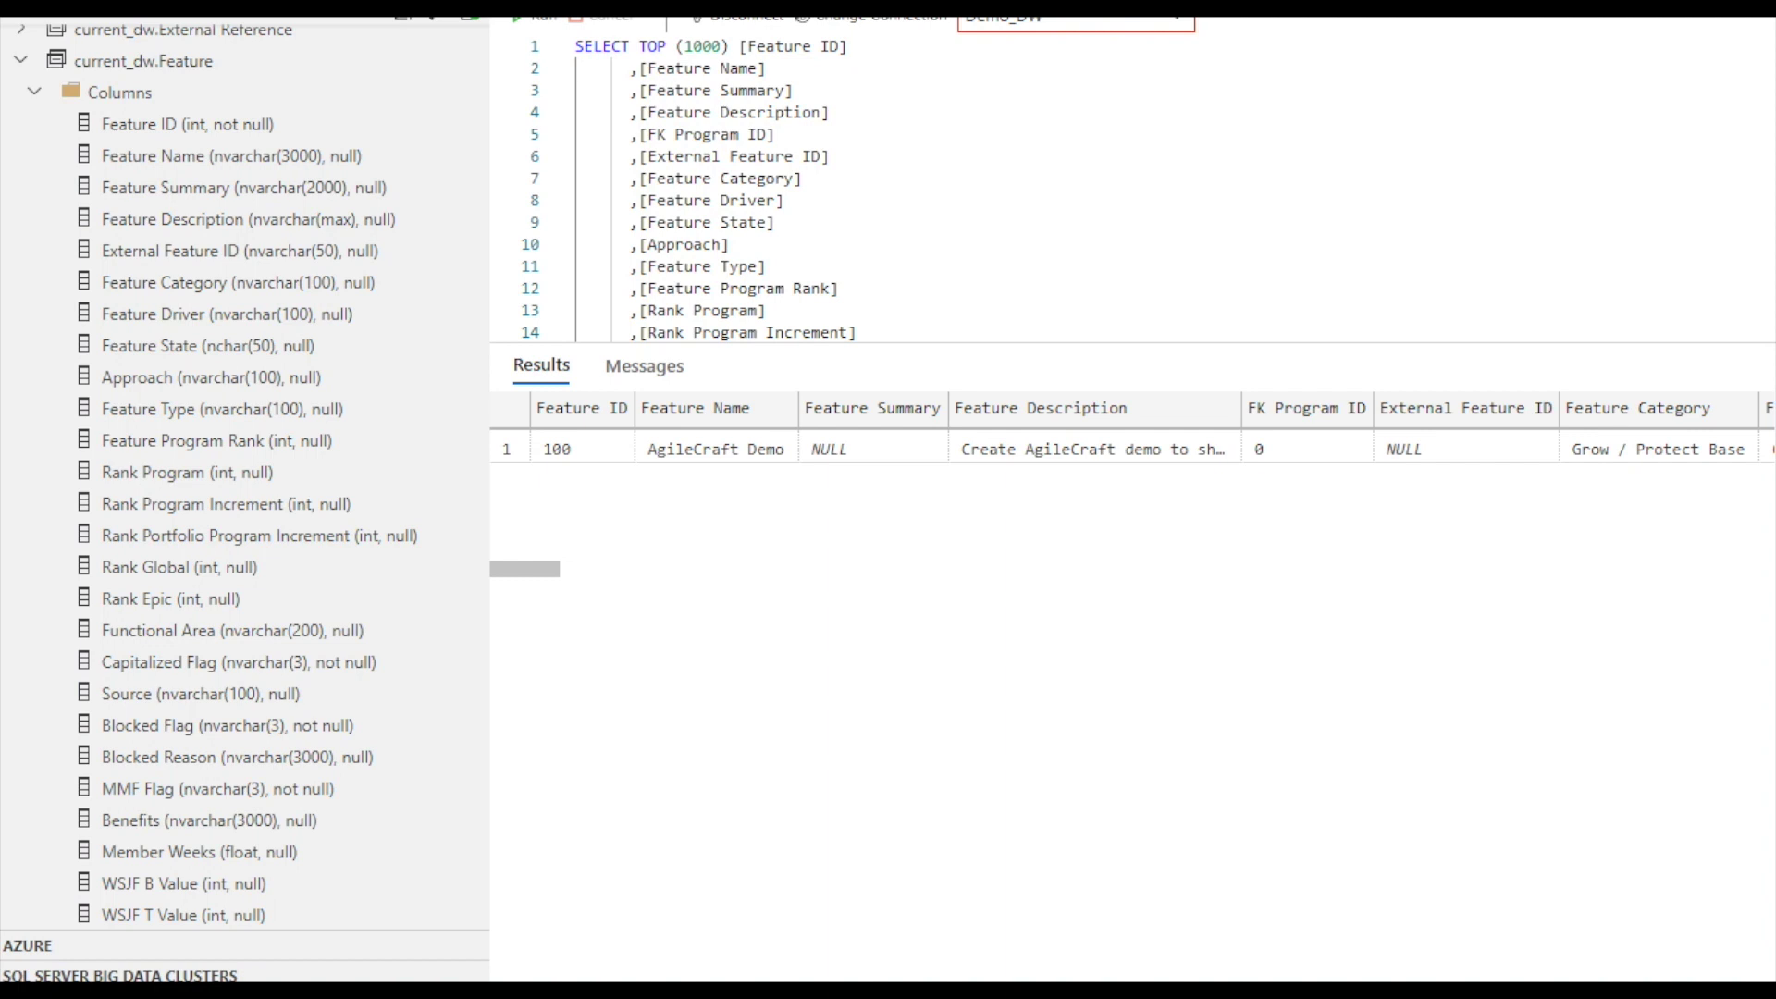
Step: Check the FK Program ID of the AgileCraft Demo feature against the No Program Assigned row in the Program view's results
click(1312, 453)
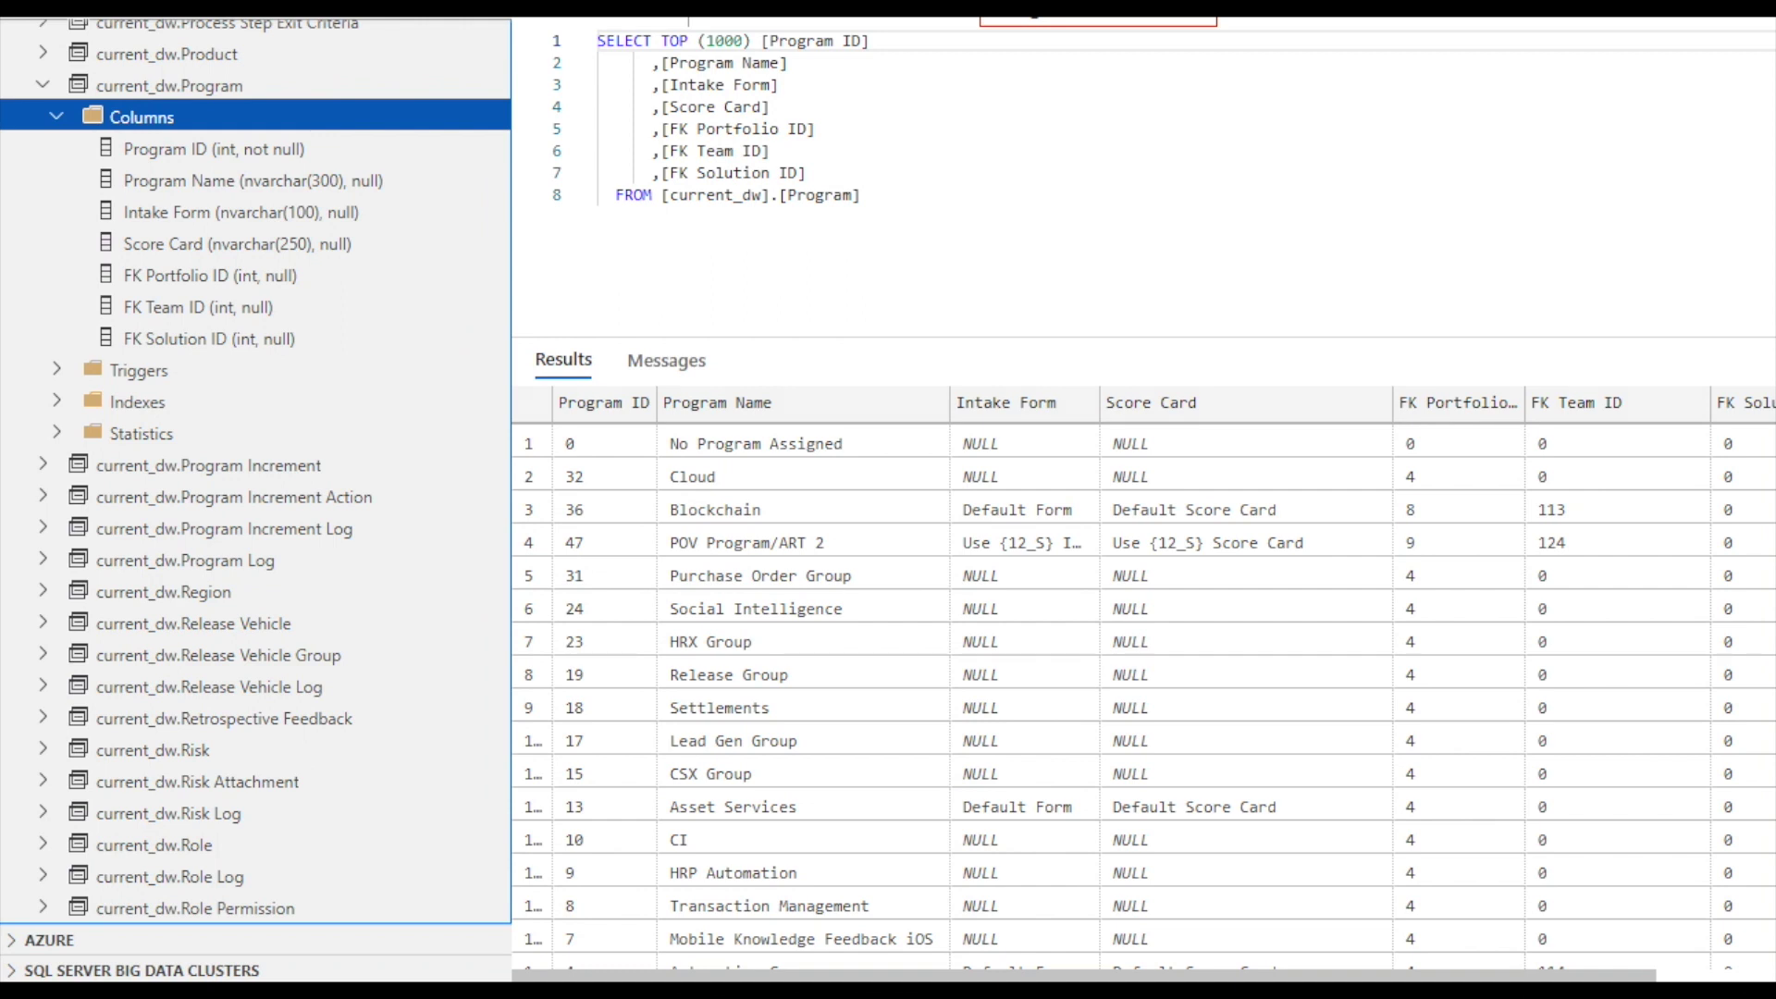
click(592, 431)
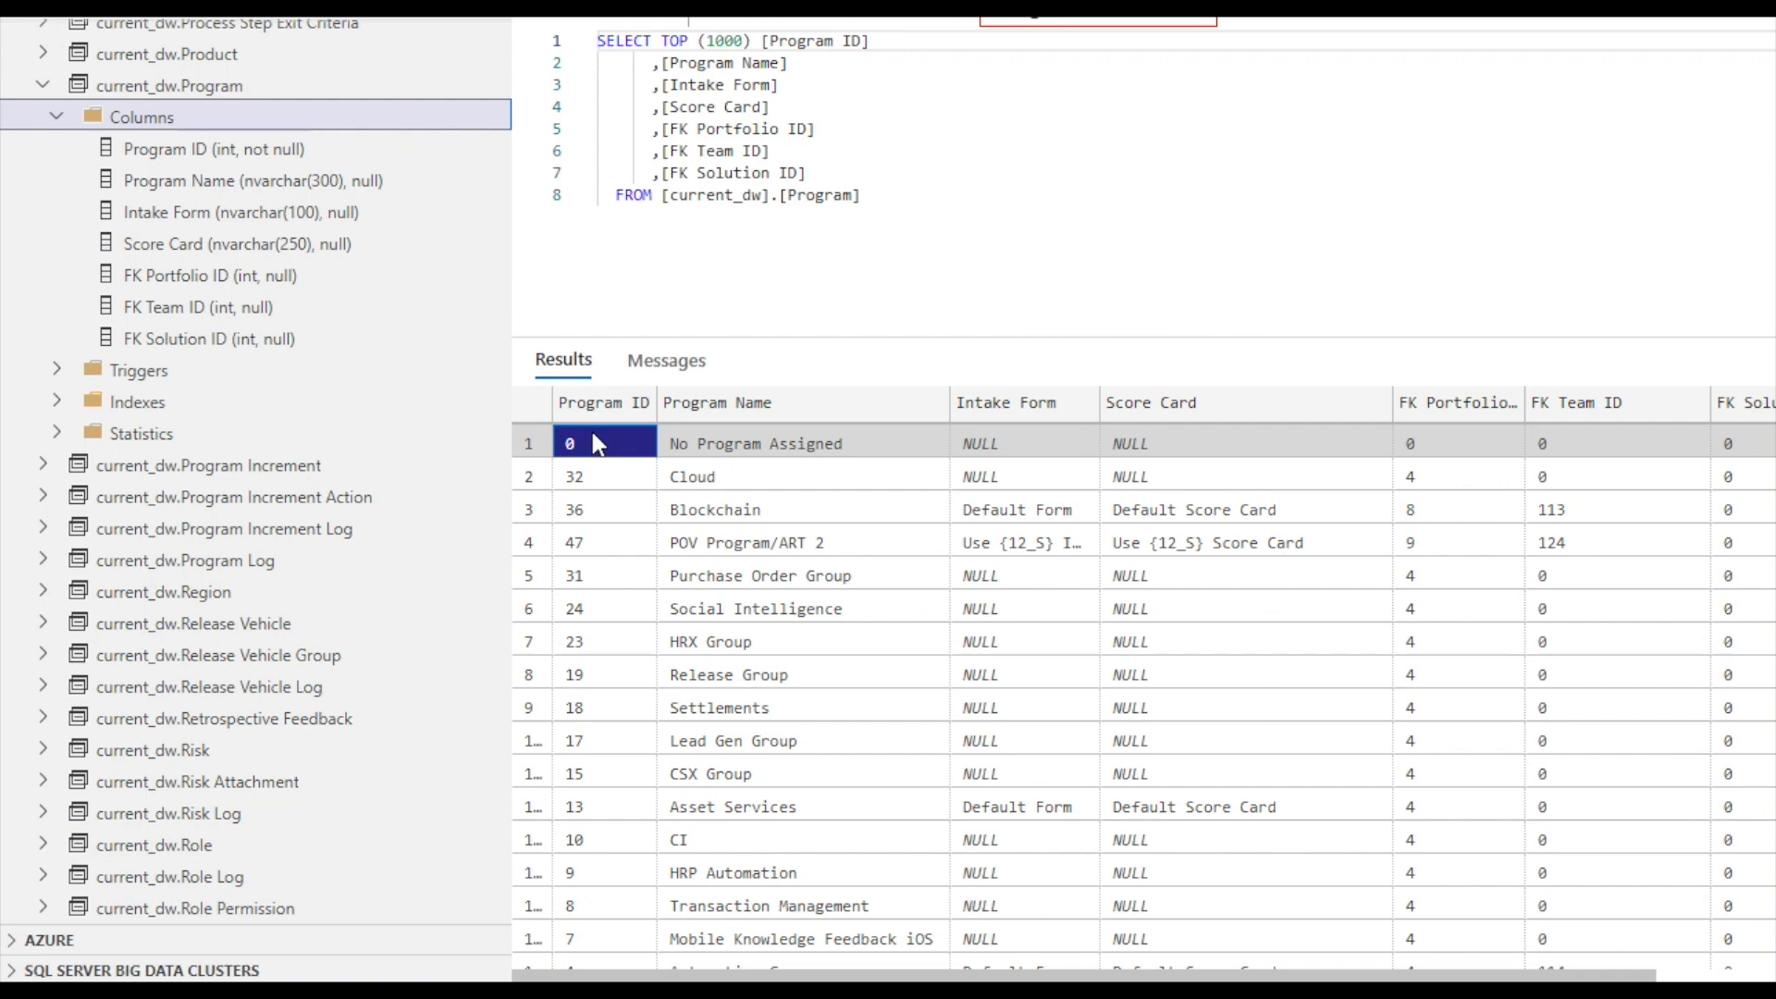
click(890, 449)
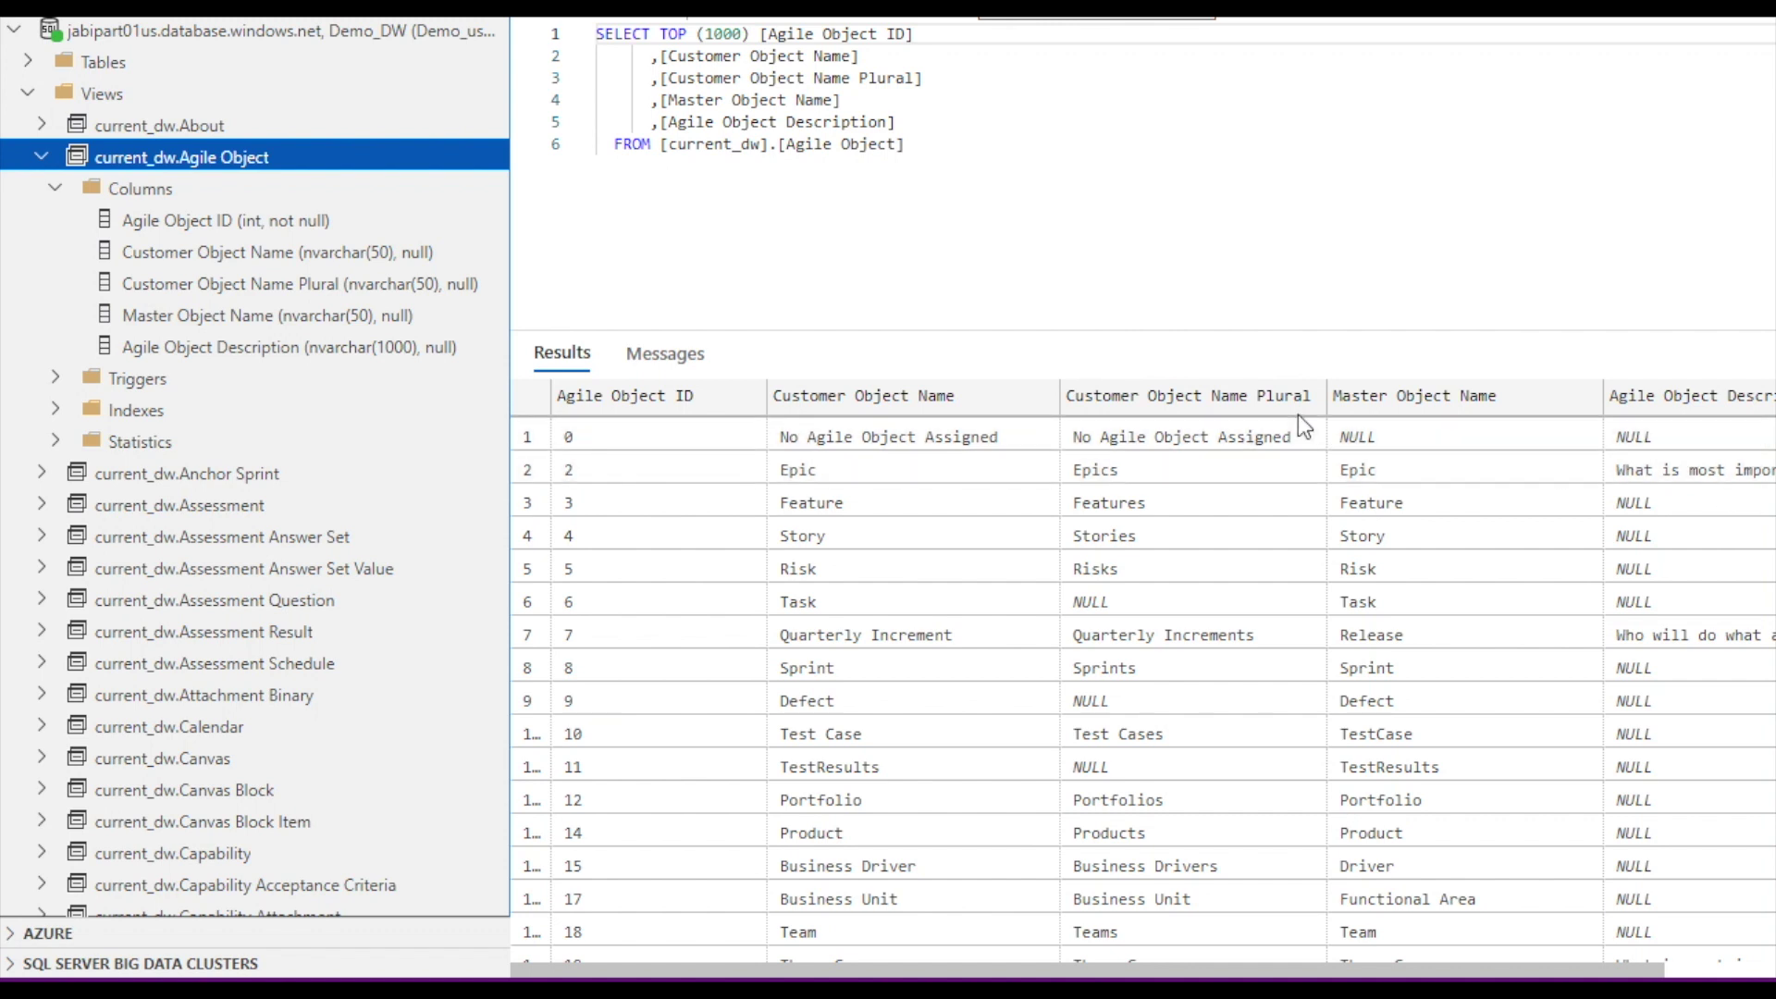
Step: Compare the Customer Object Name, Customer Object Name Plural and Master Object Name columns in the Agile Object results
click(984, 395)
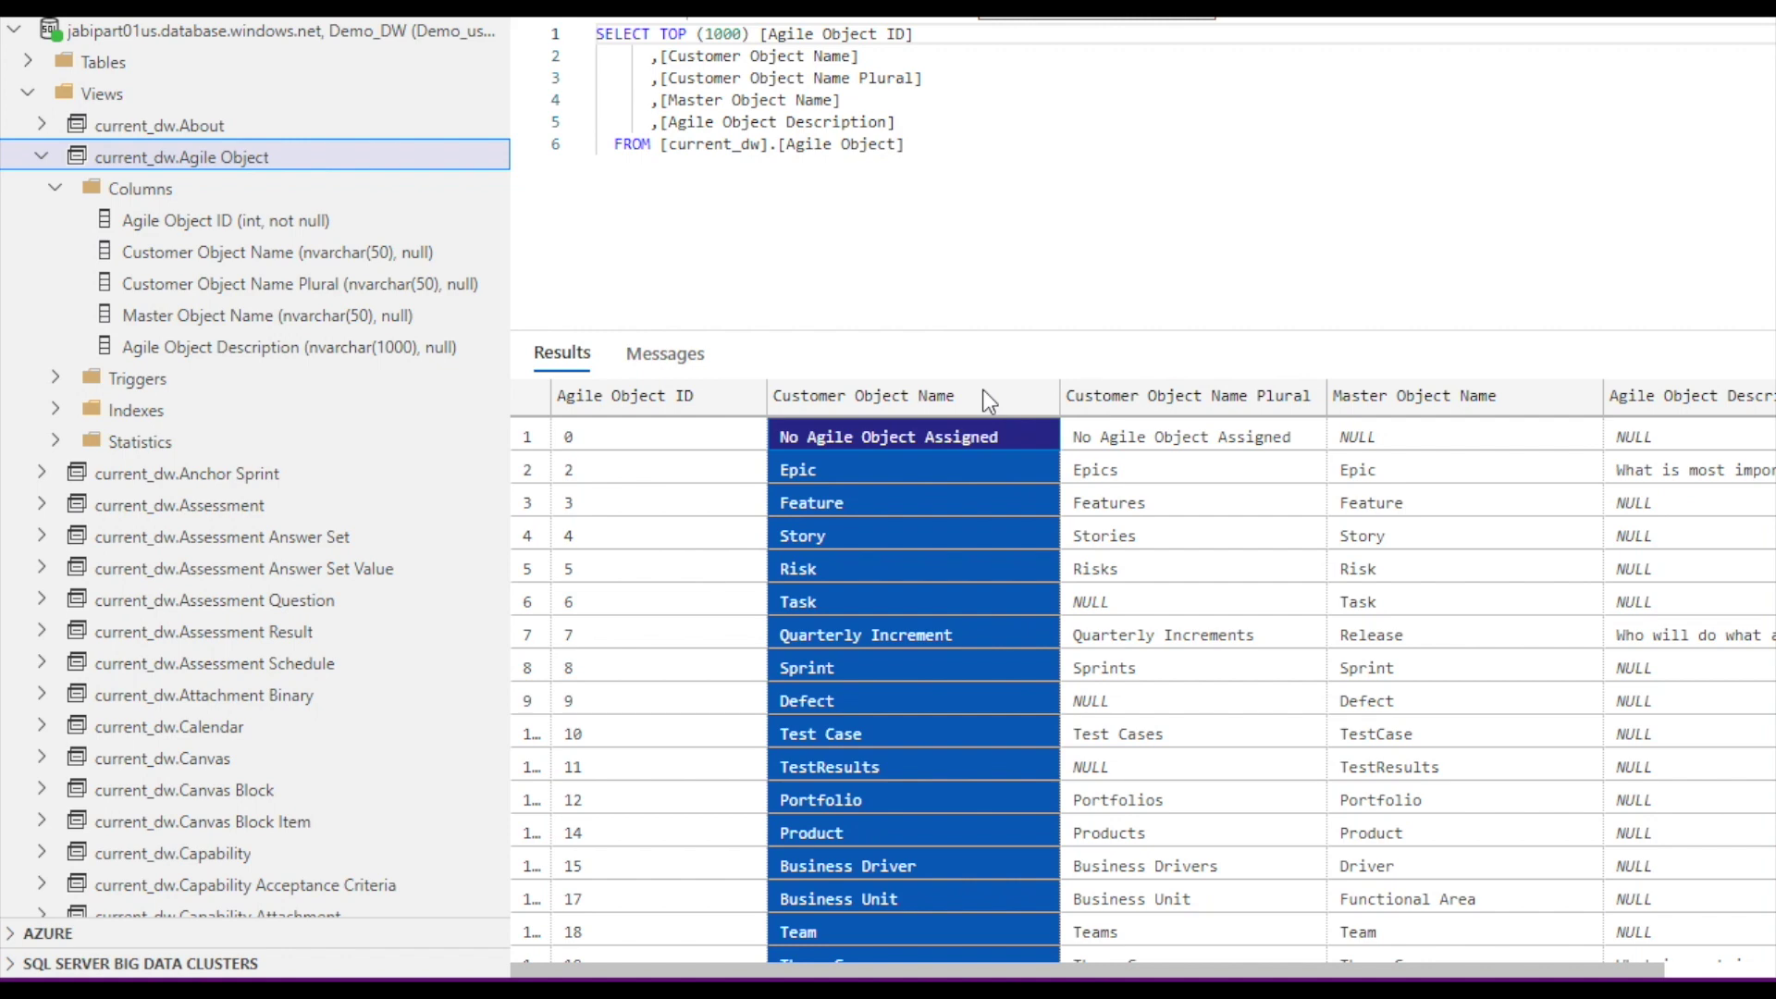
click(1192, 398)
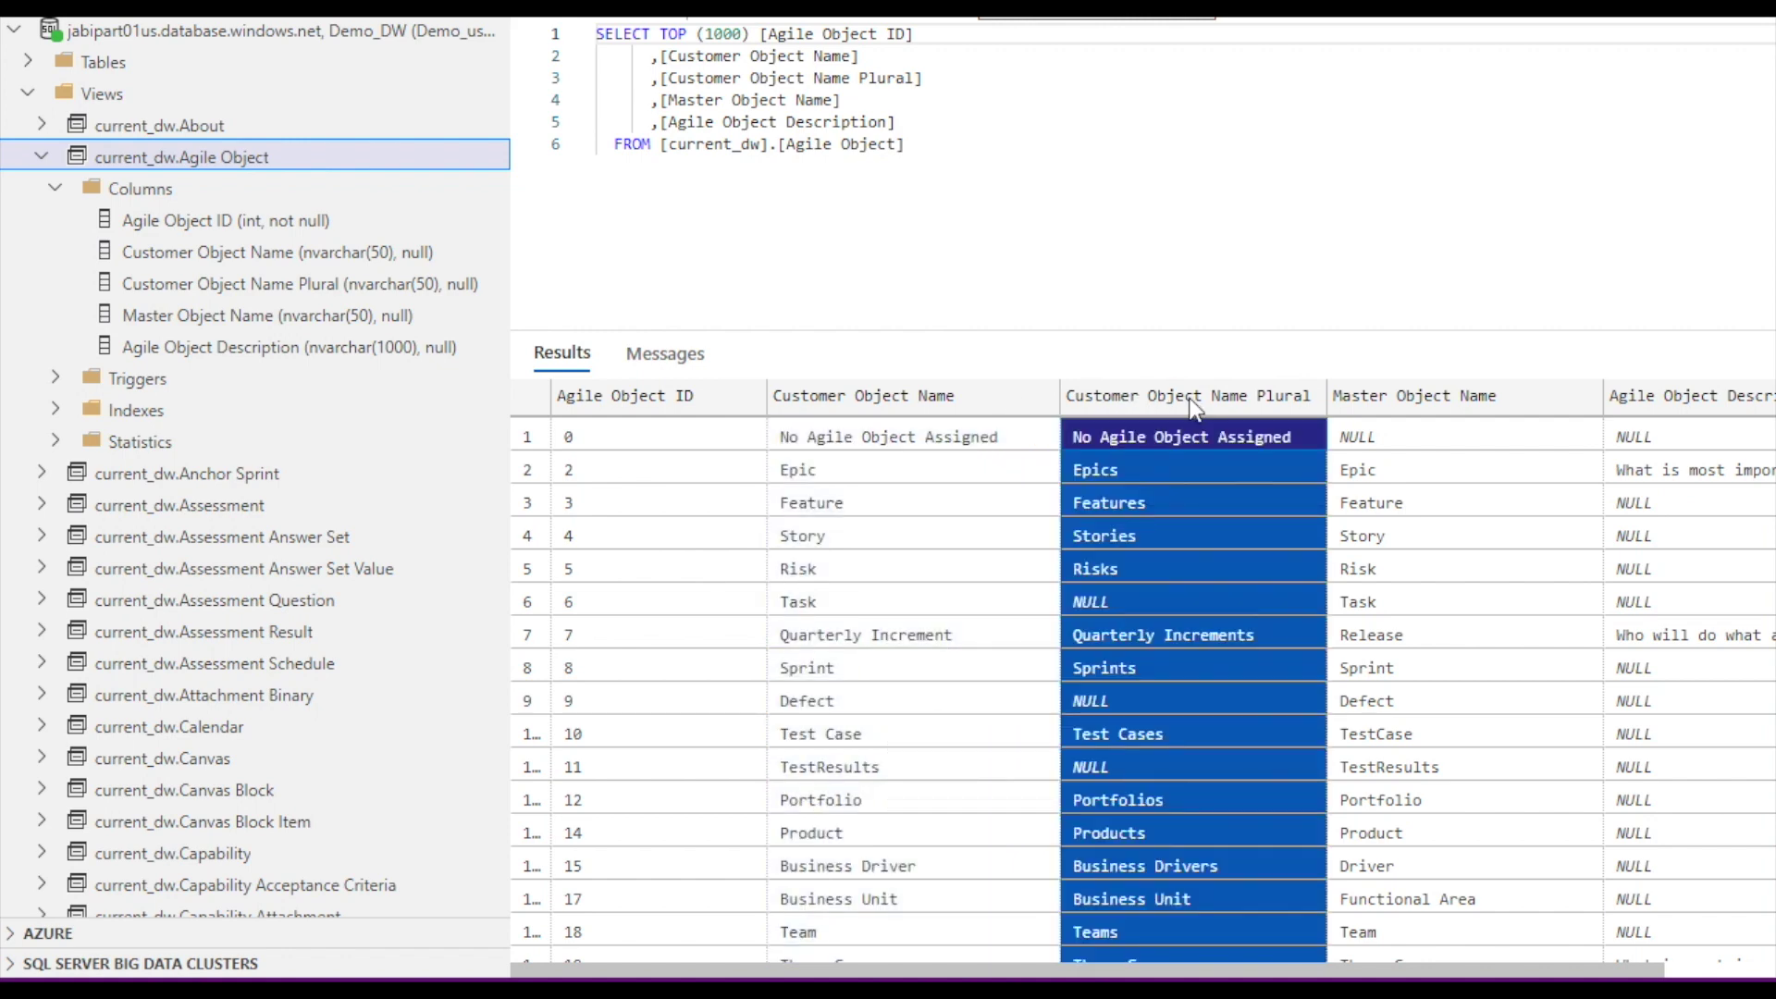
click(1420, 398)
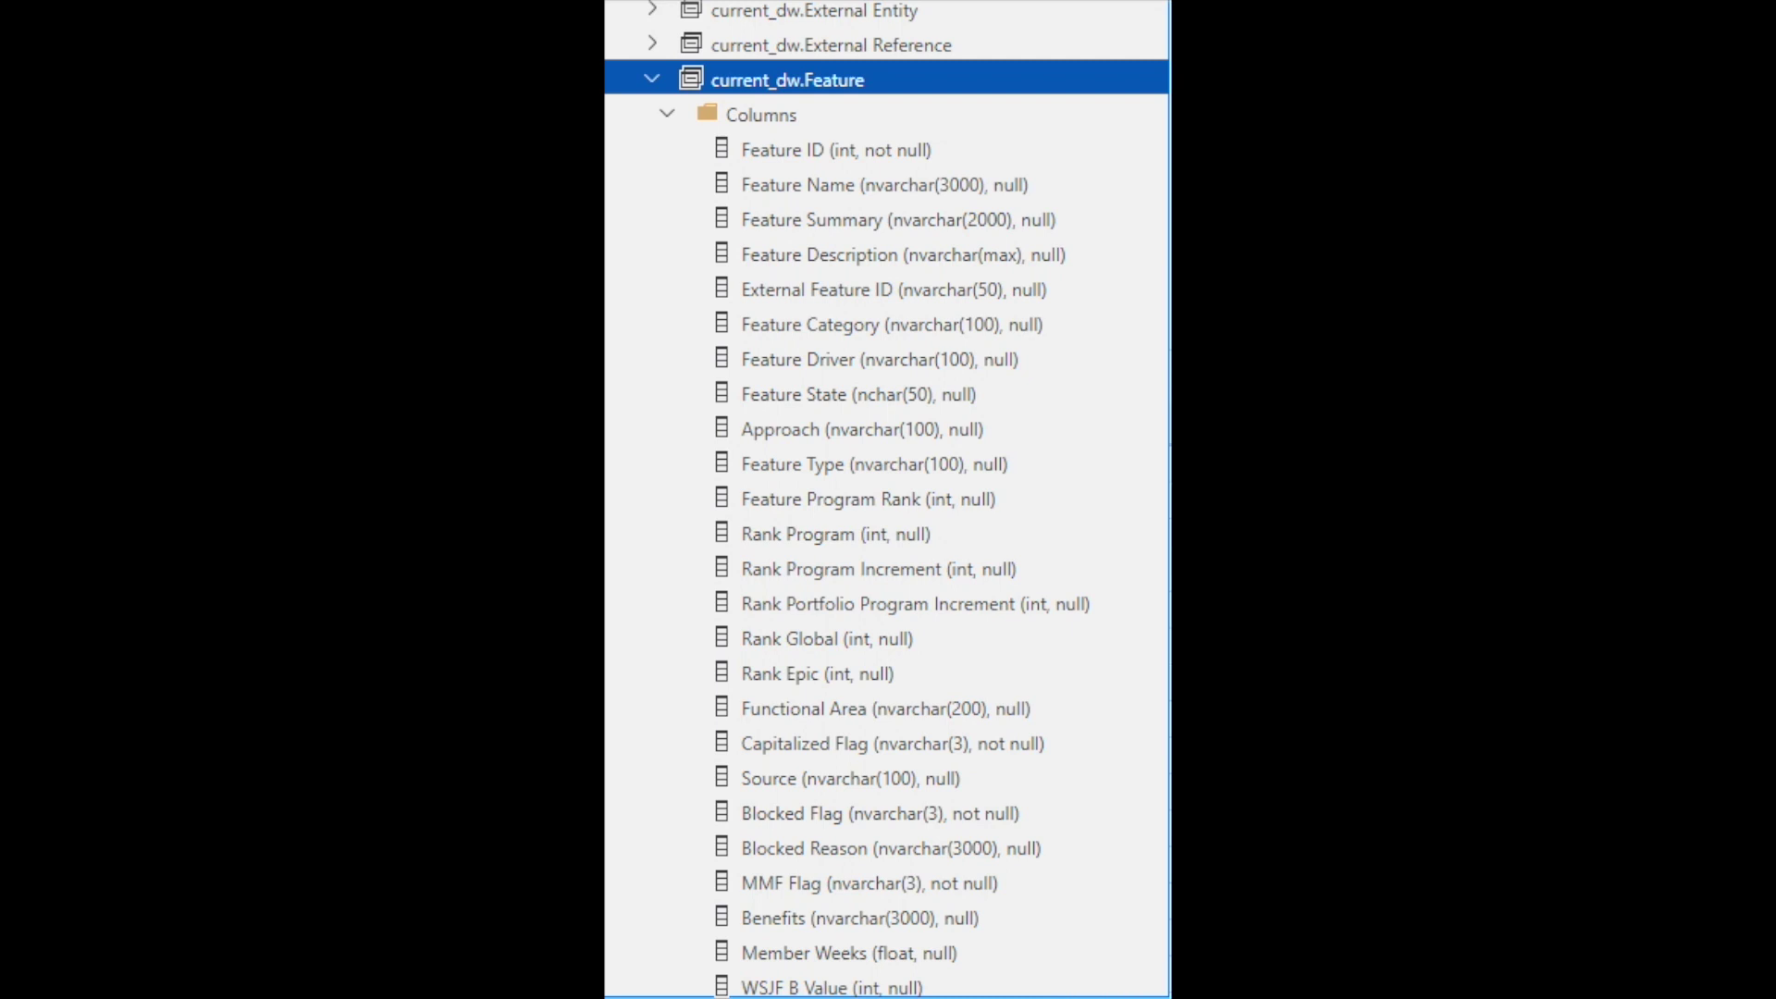
Step: Look through the full column list of the Feature view
scroll(1003, 424, down, 15)
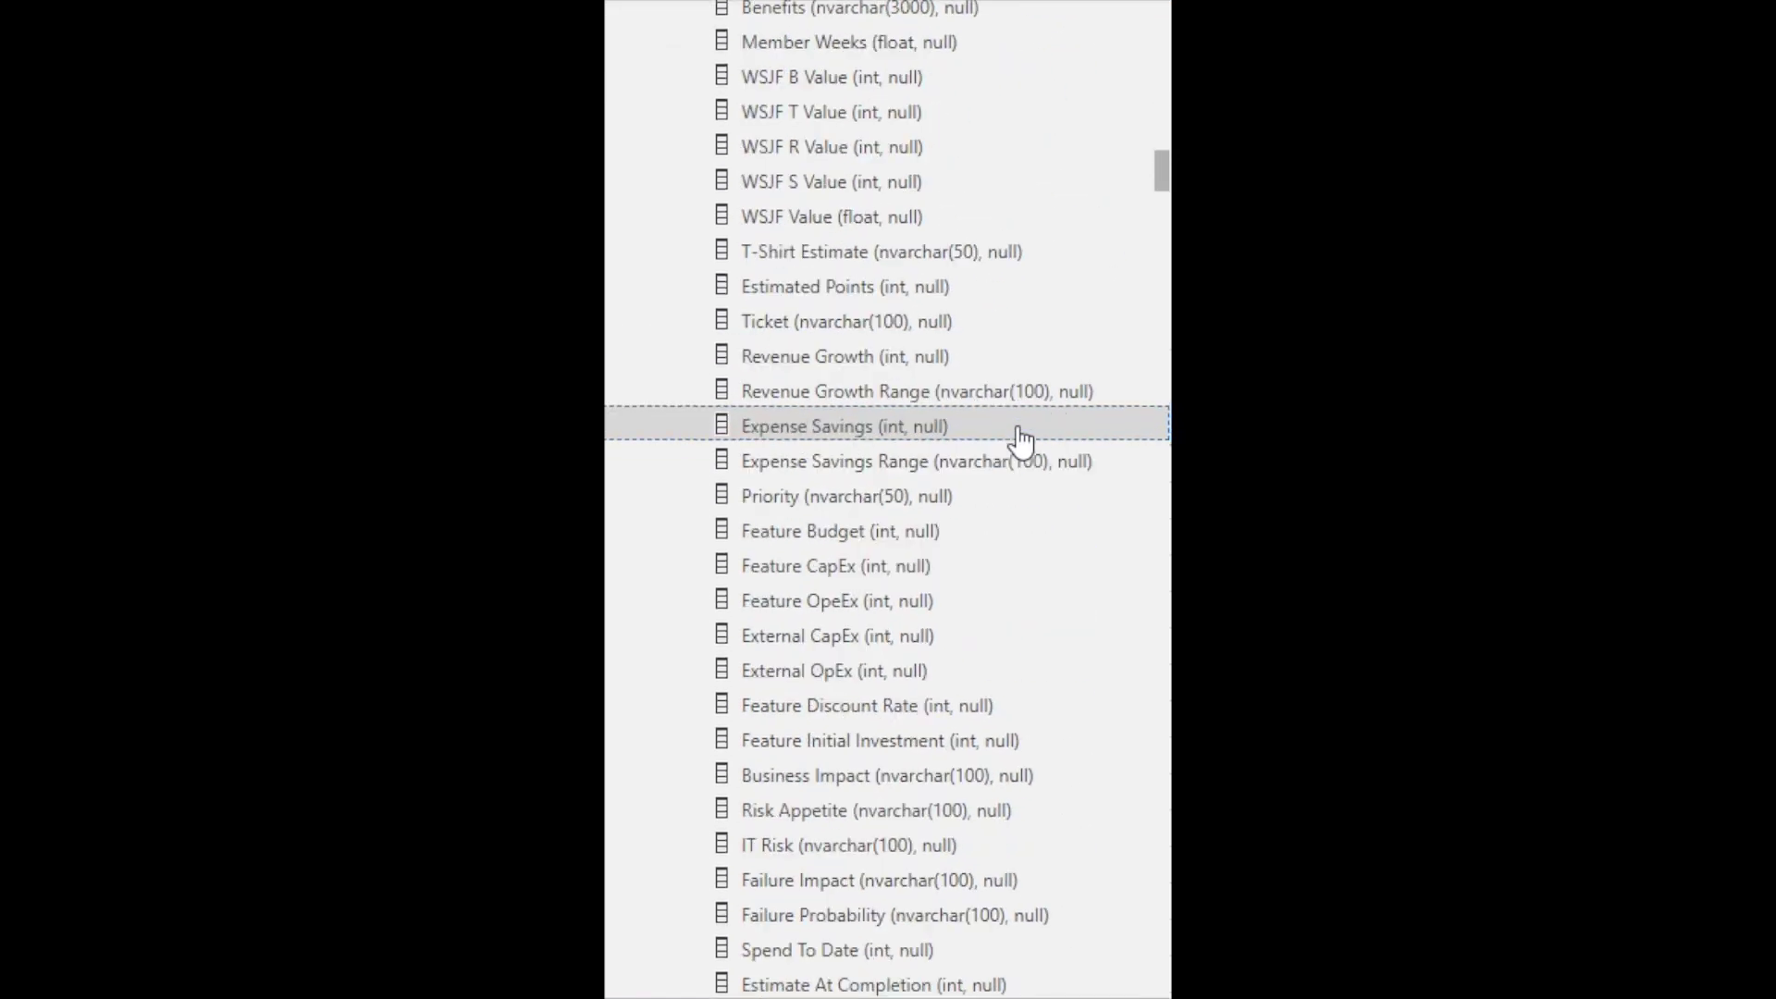
scroll(1021, 443, down, 20)
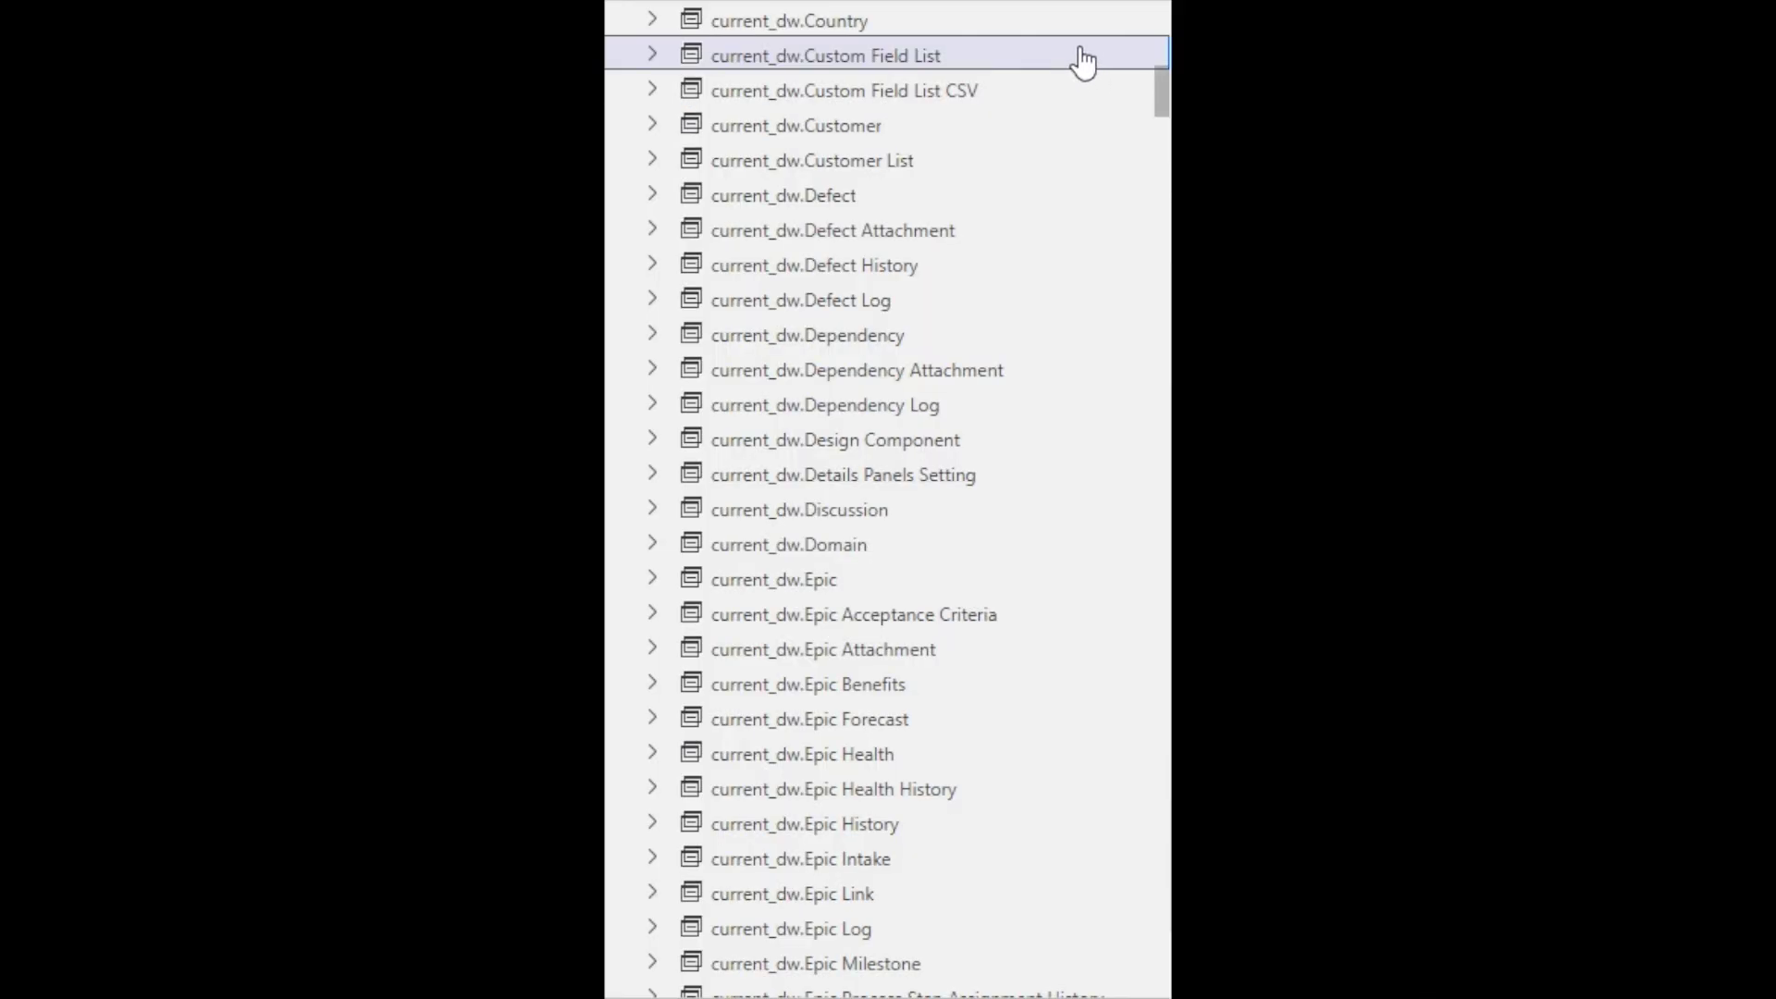
Step: Expand the Custom Field List and Tag List views and examine their FK Custom Field List ID and FK Tag List ID columns
double_click(691, 55)
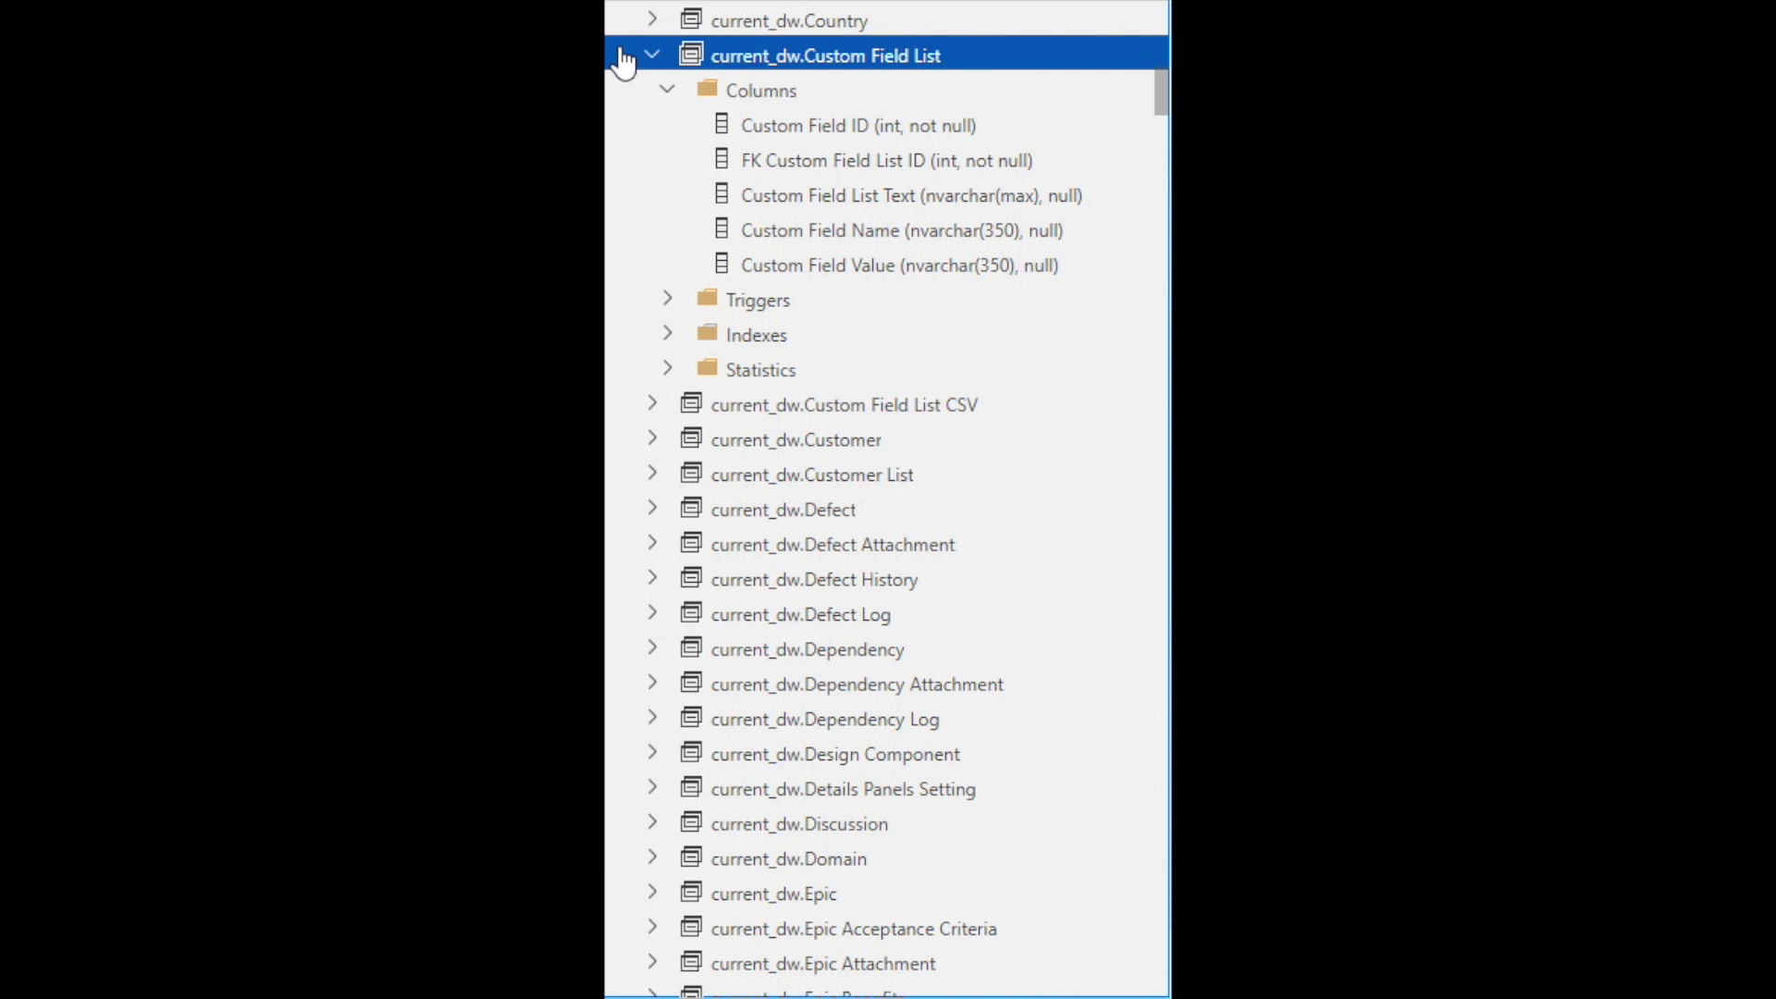
click(941, 167)
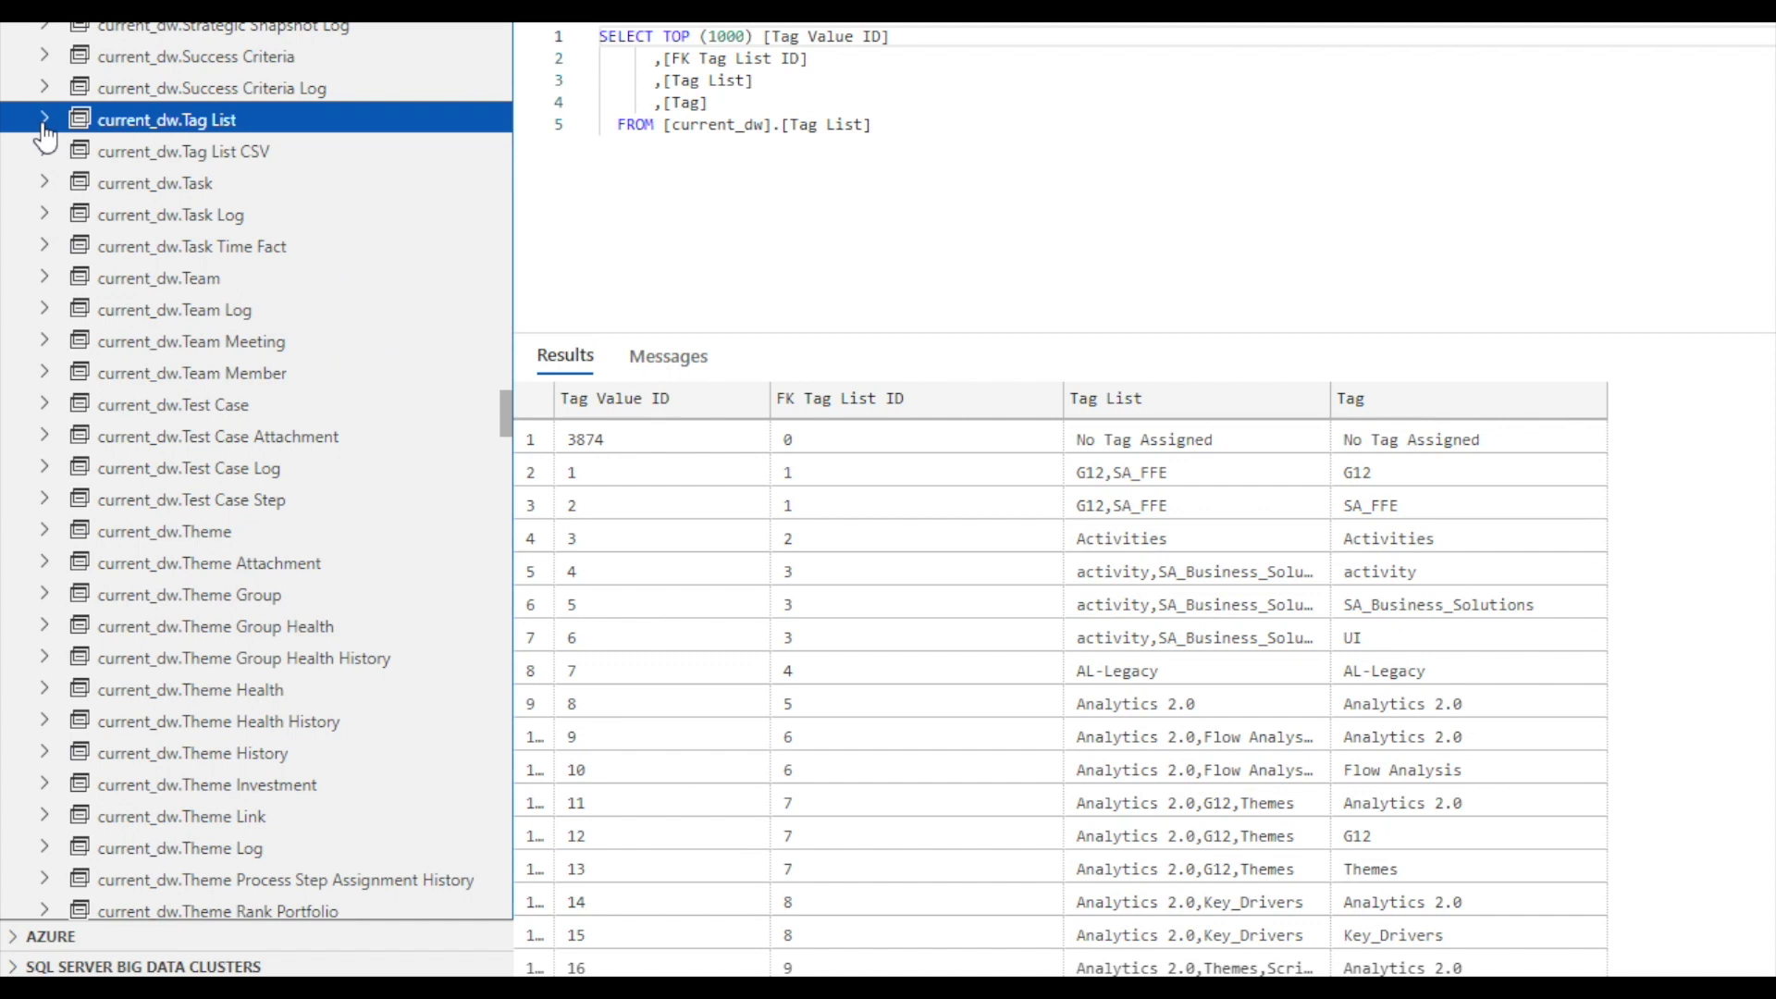
click(43, 121)
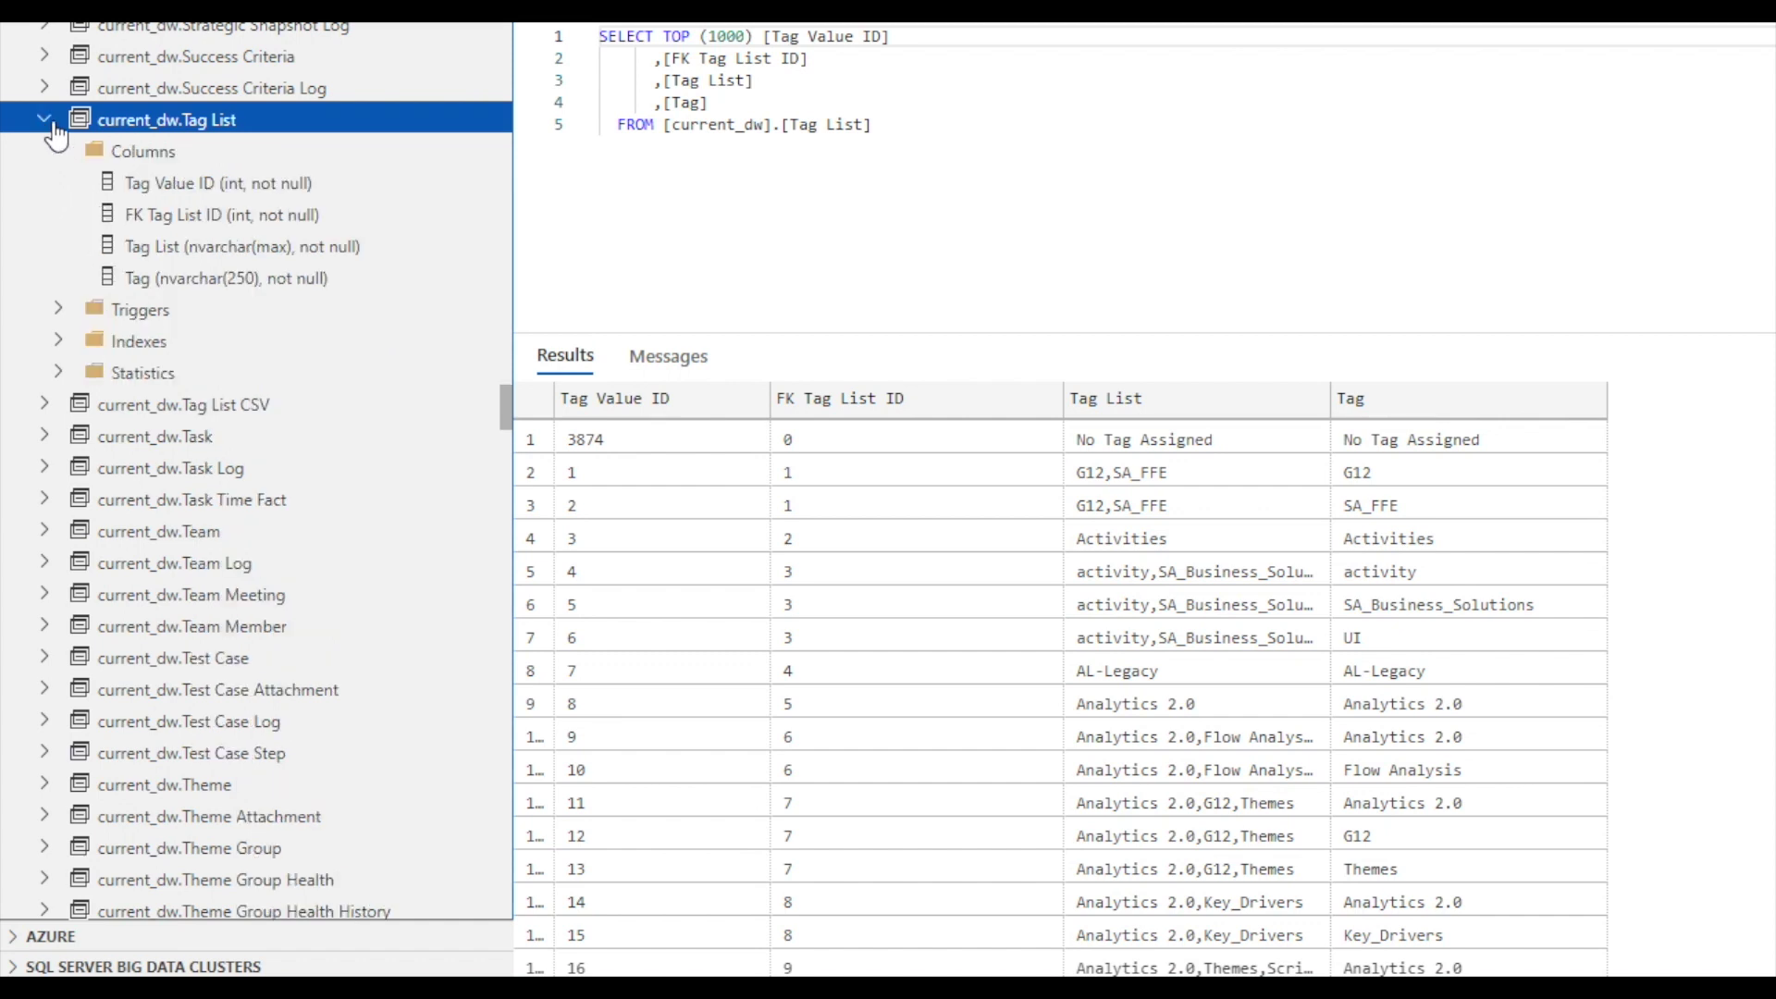
click(270, 222)
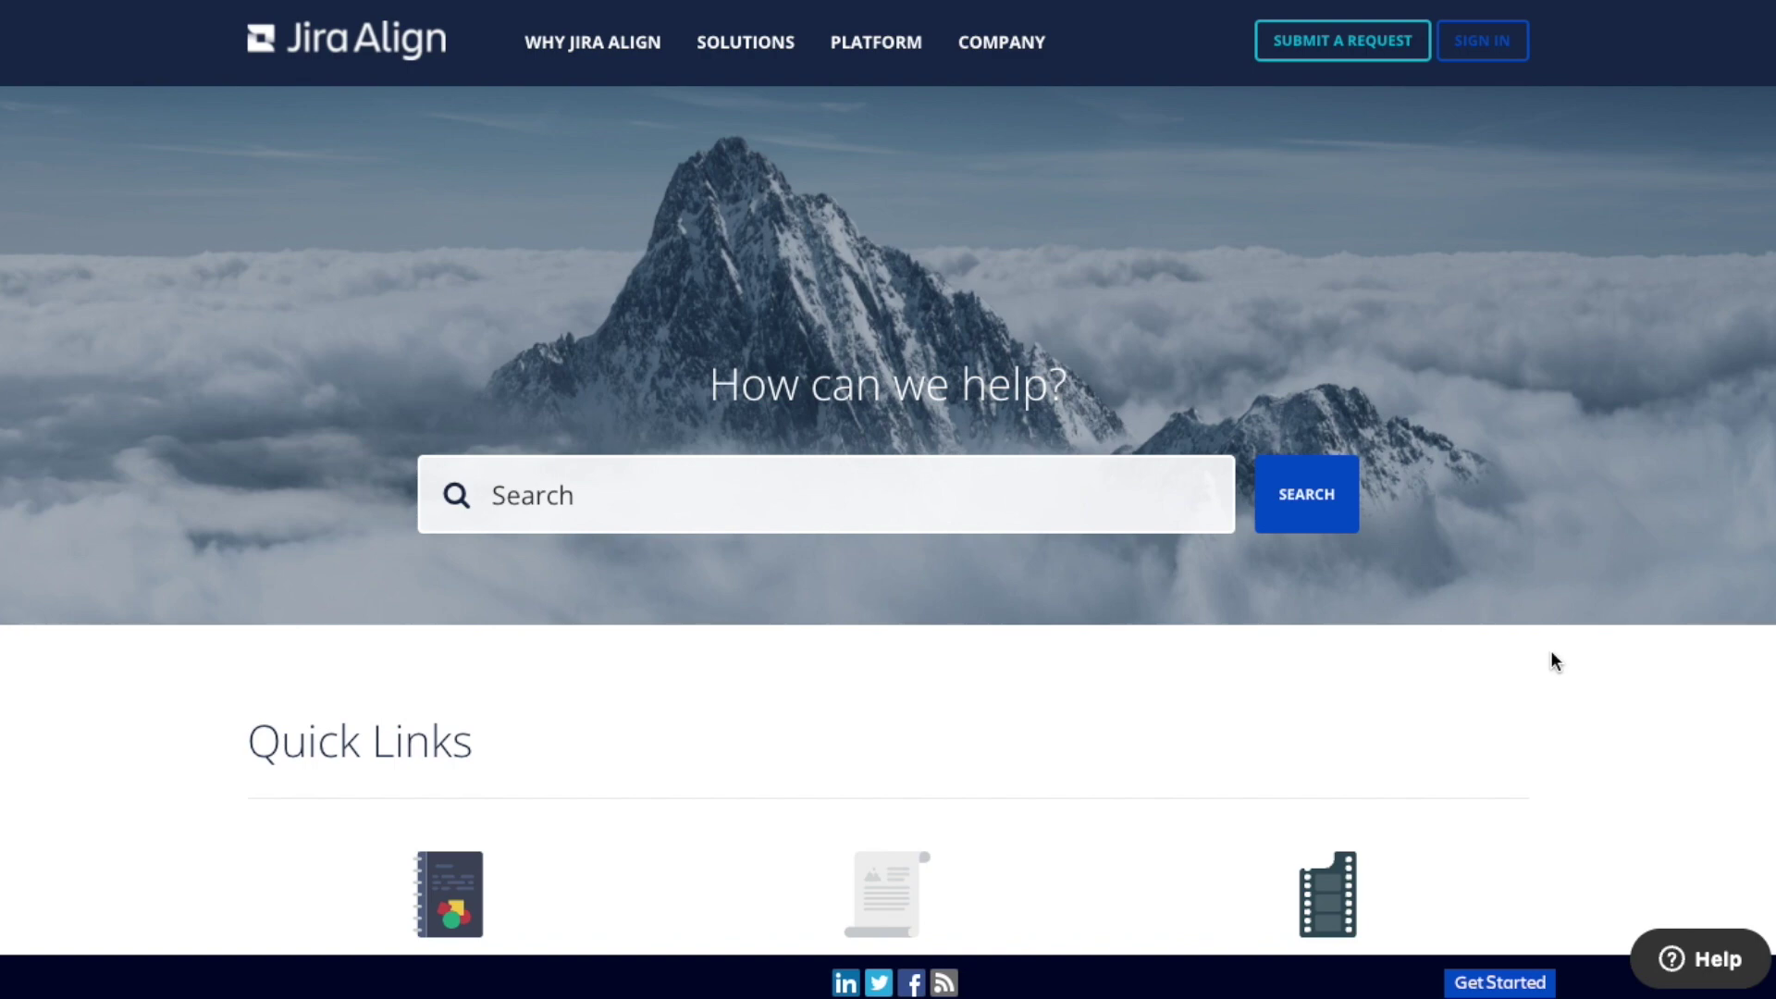
Step: Switch to the Jira Align help site, open What's New, and read the Enterprise Insights 10.98.X release notes
scroll(1550, 651, down, 7)
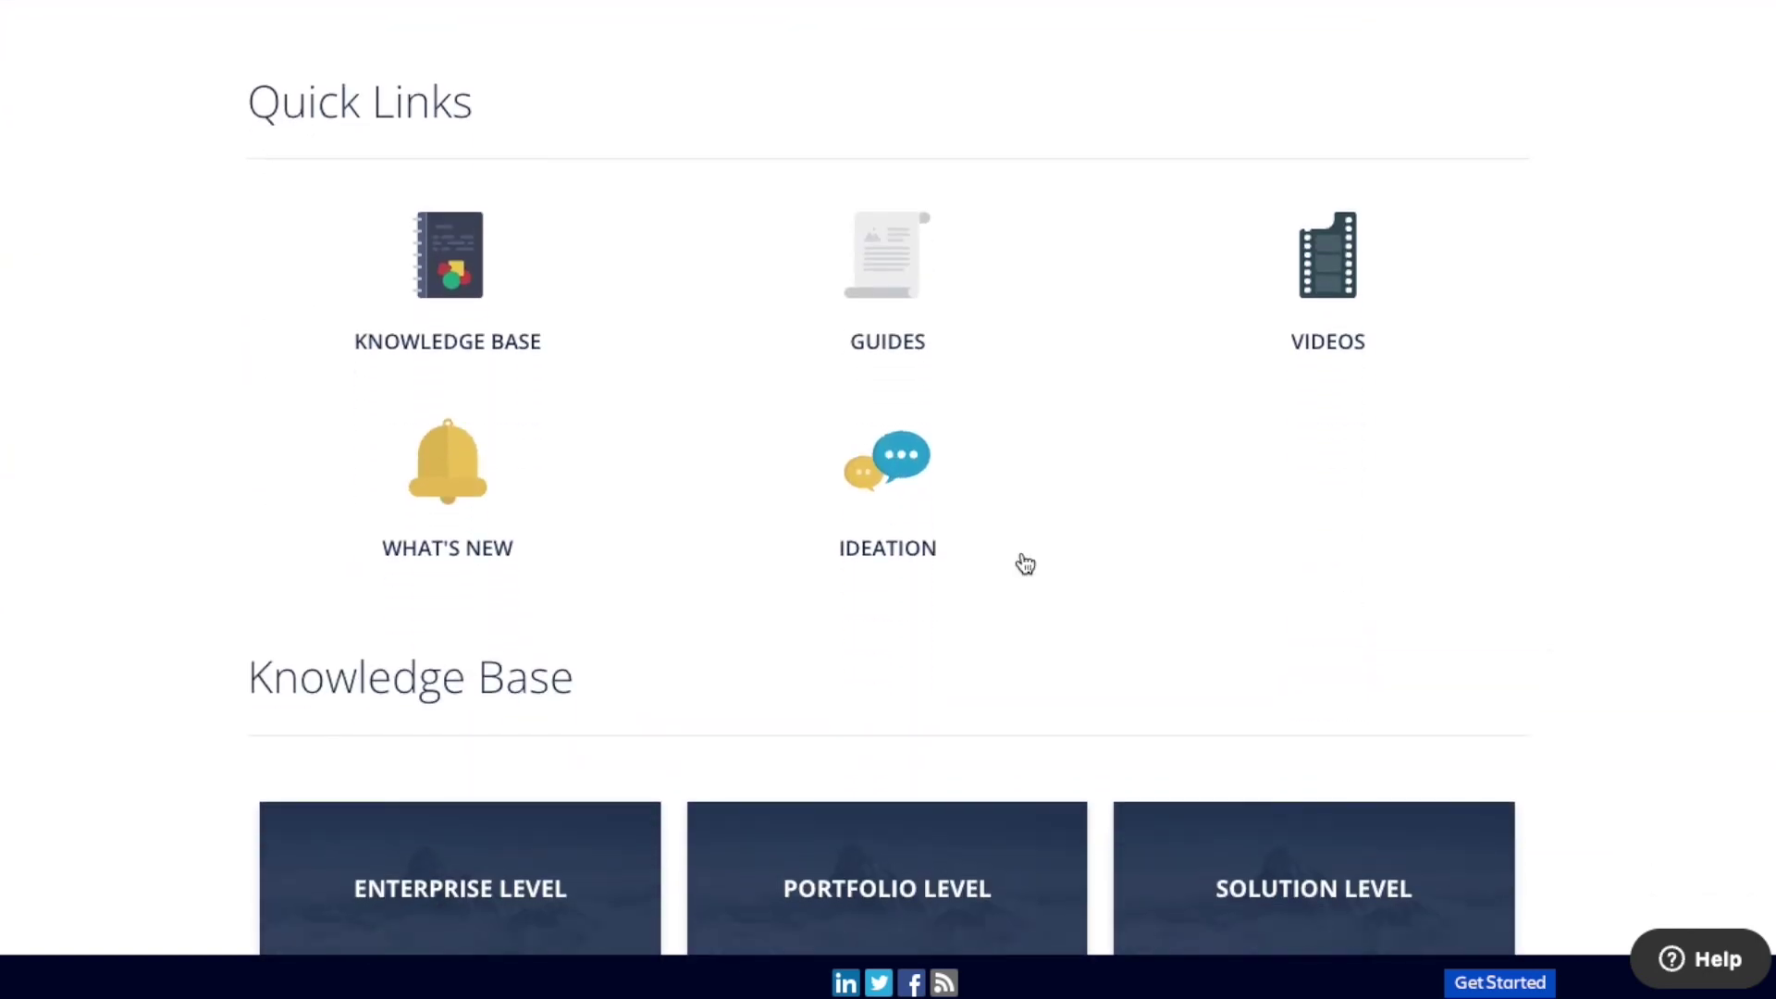
click(435, 493)
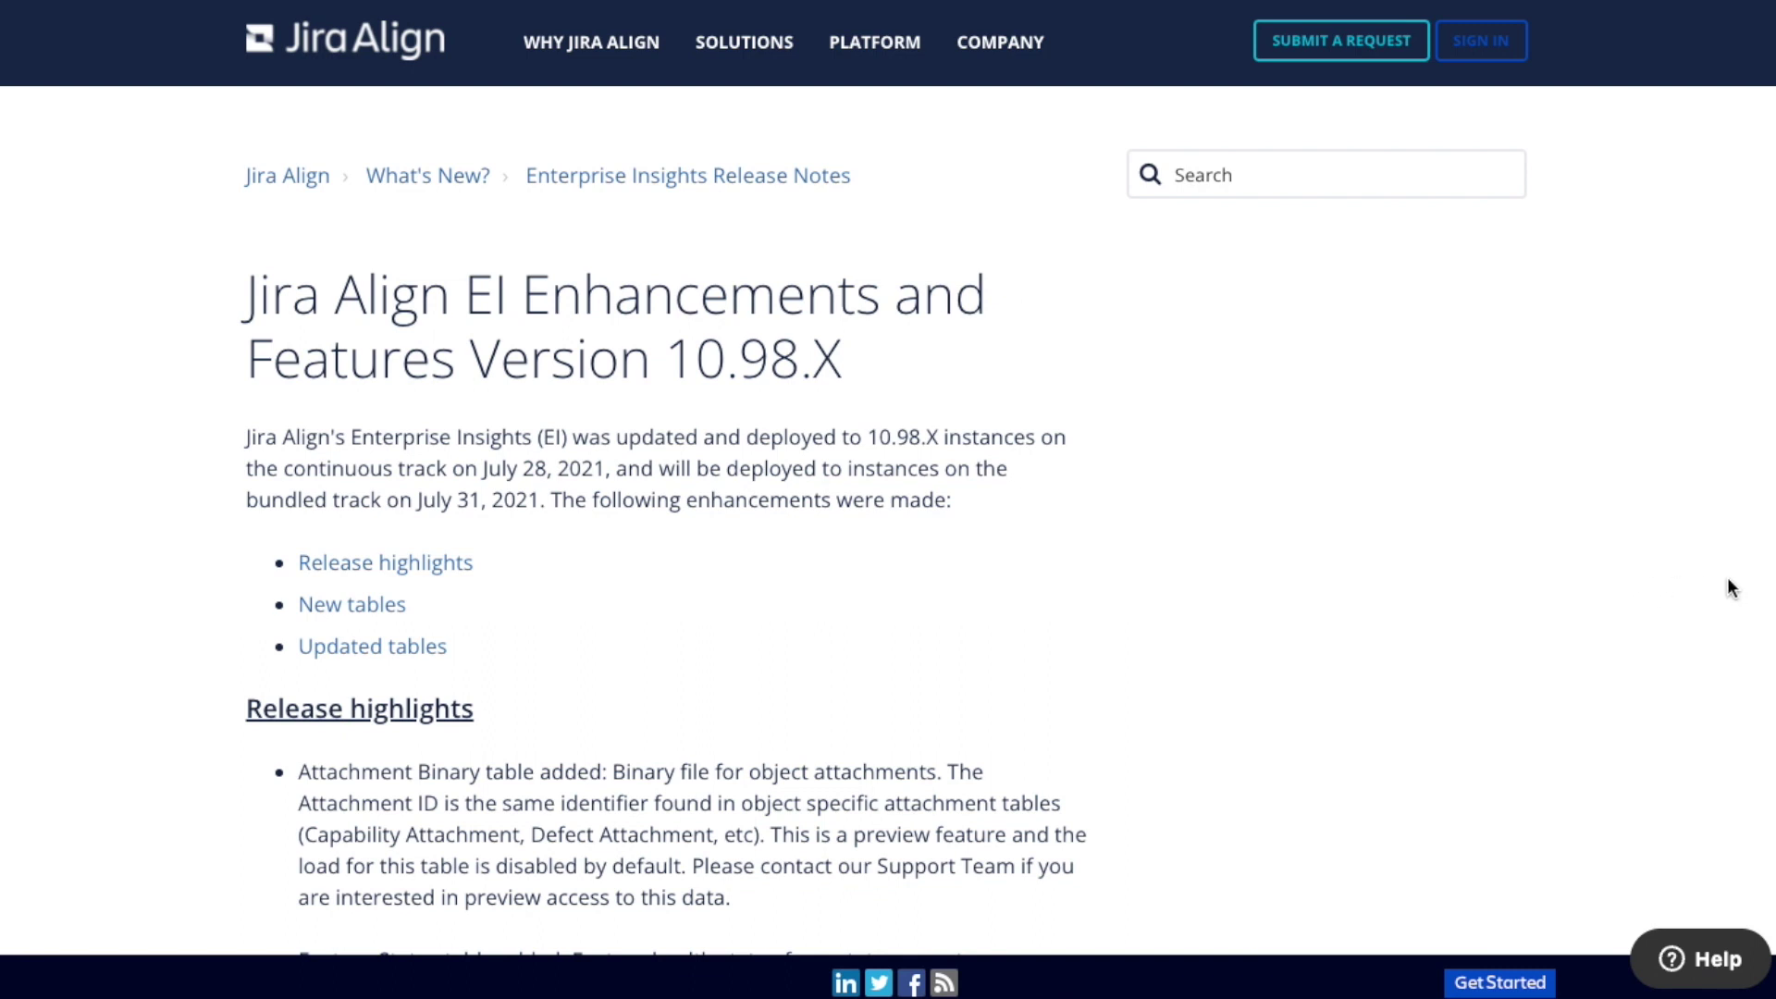
scroll(1432, 569, down, 10)
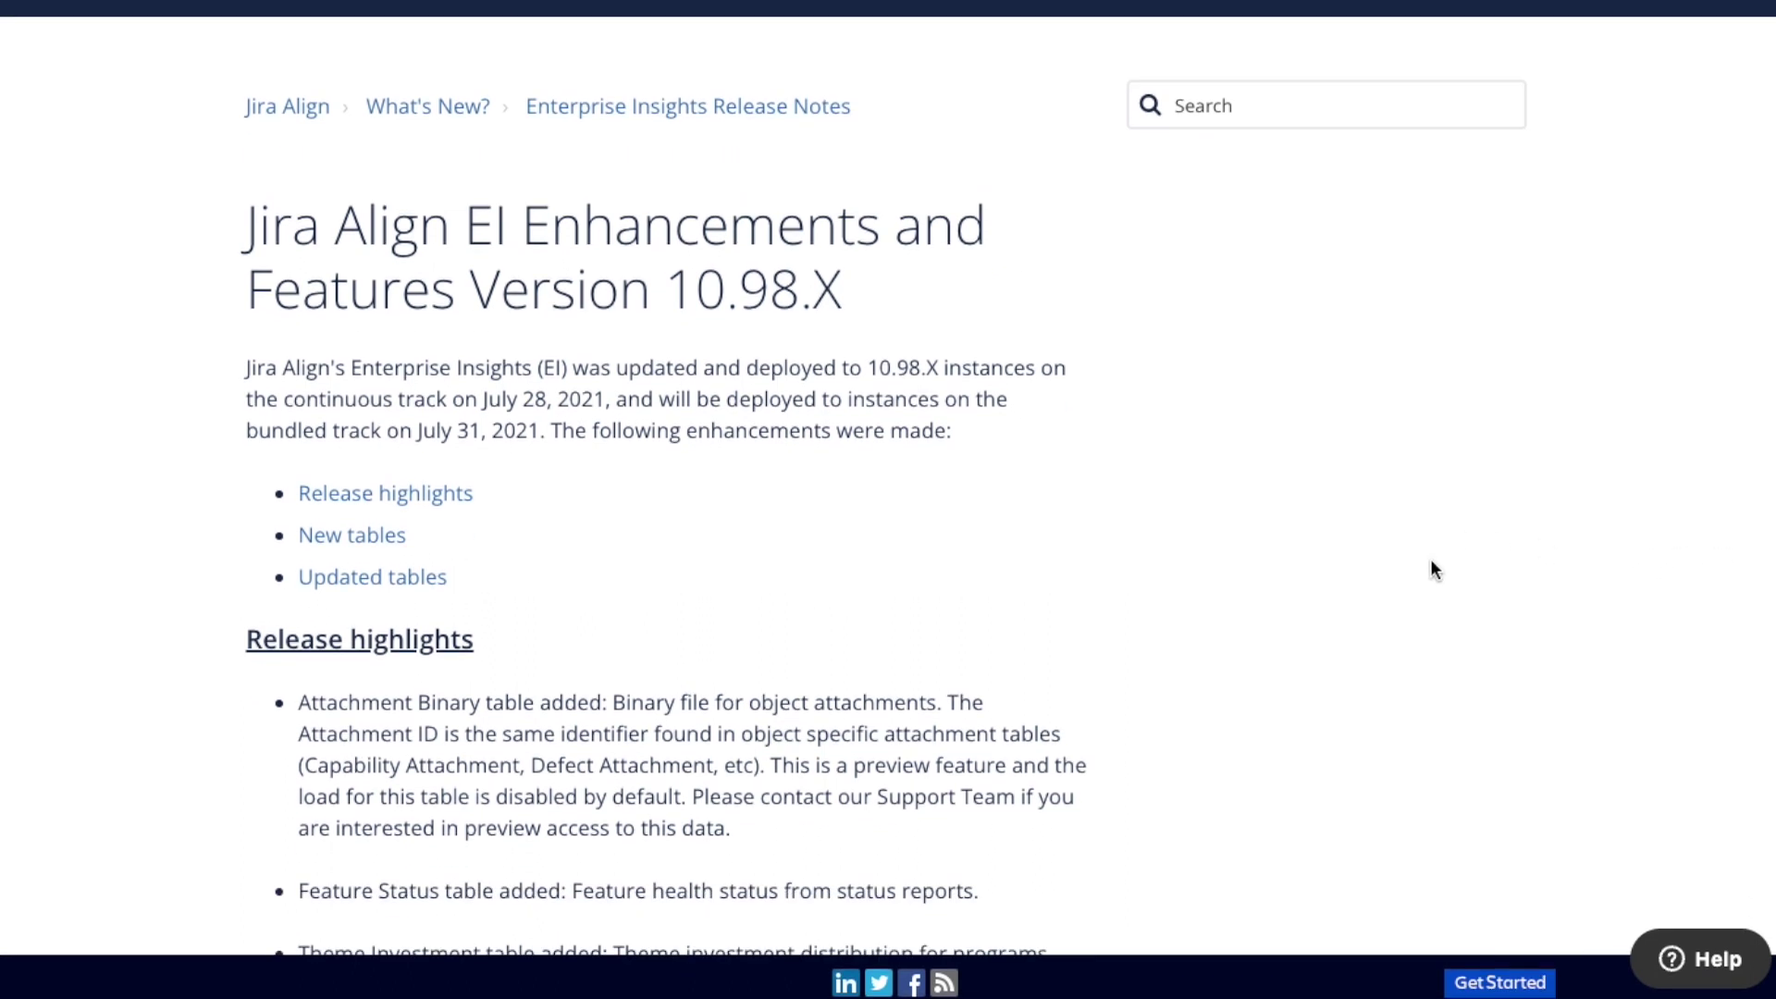
Step: Read through the release highlights and the New tables section of the Enterprise Insights 10.98.X release notes
scroll(1432, 568, down, 3)
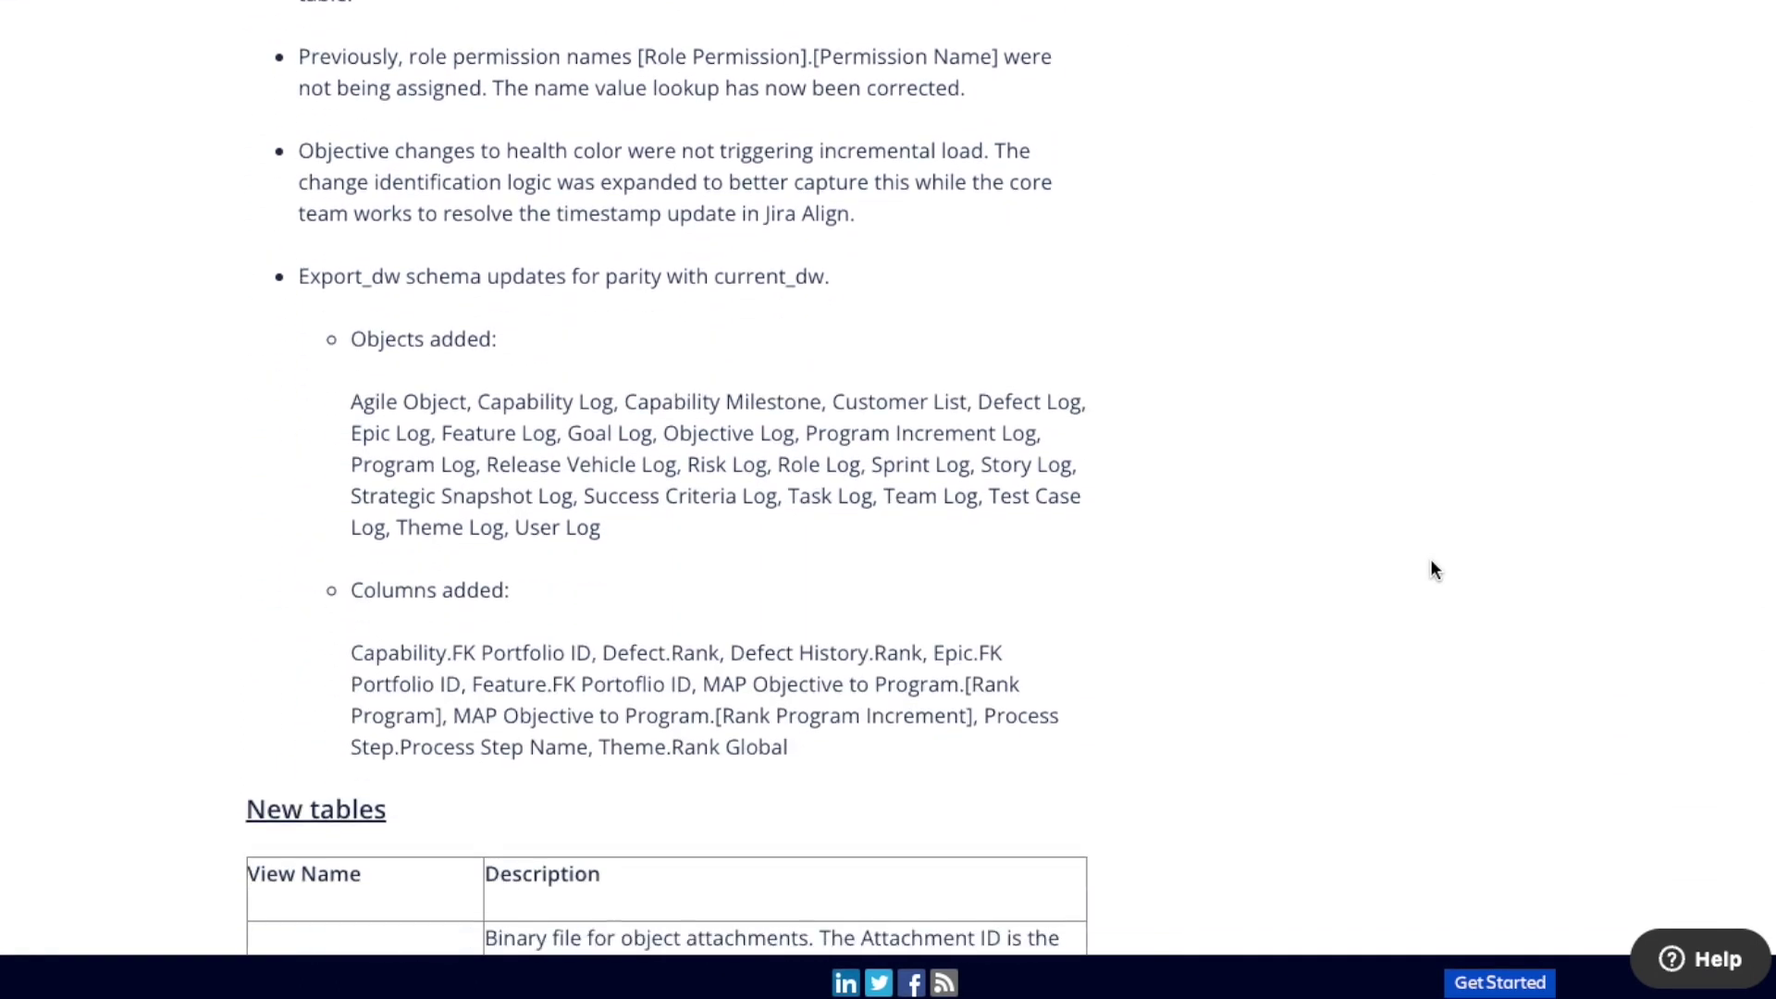
scroll(1432, 569, down, 3)
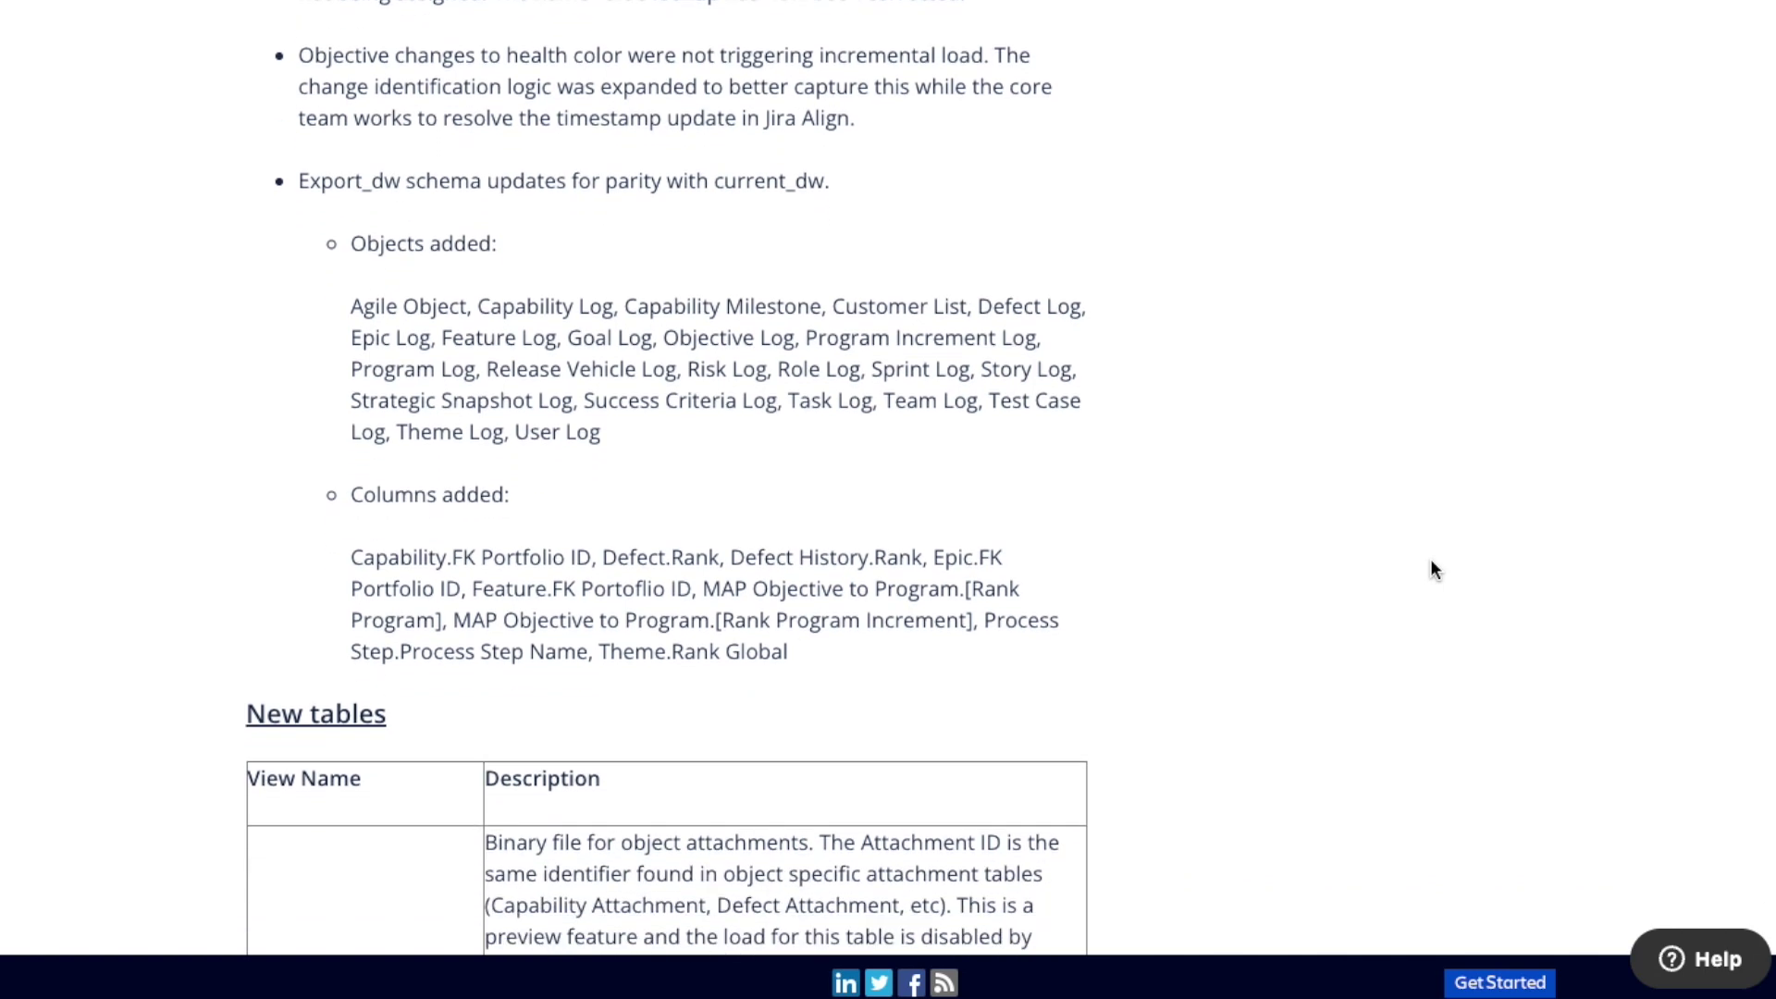
scroll(1431, 569, down, 5)
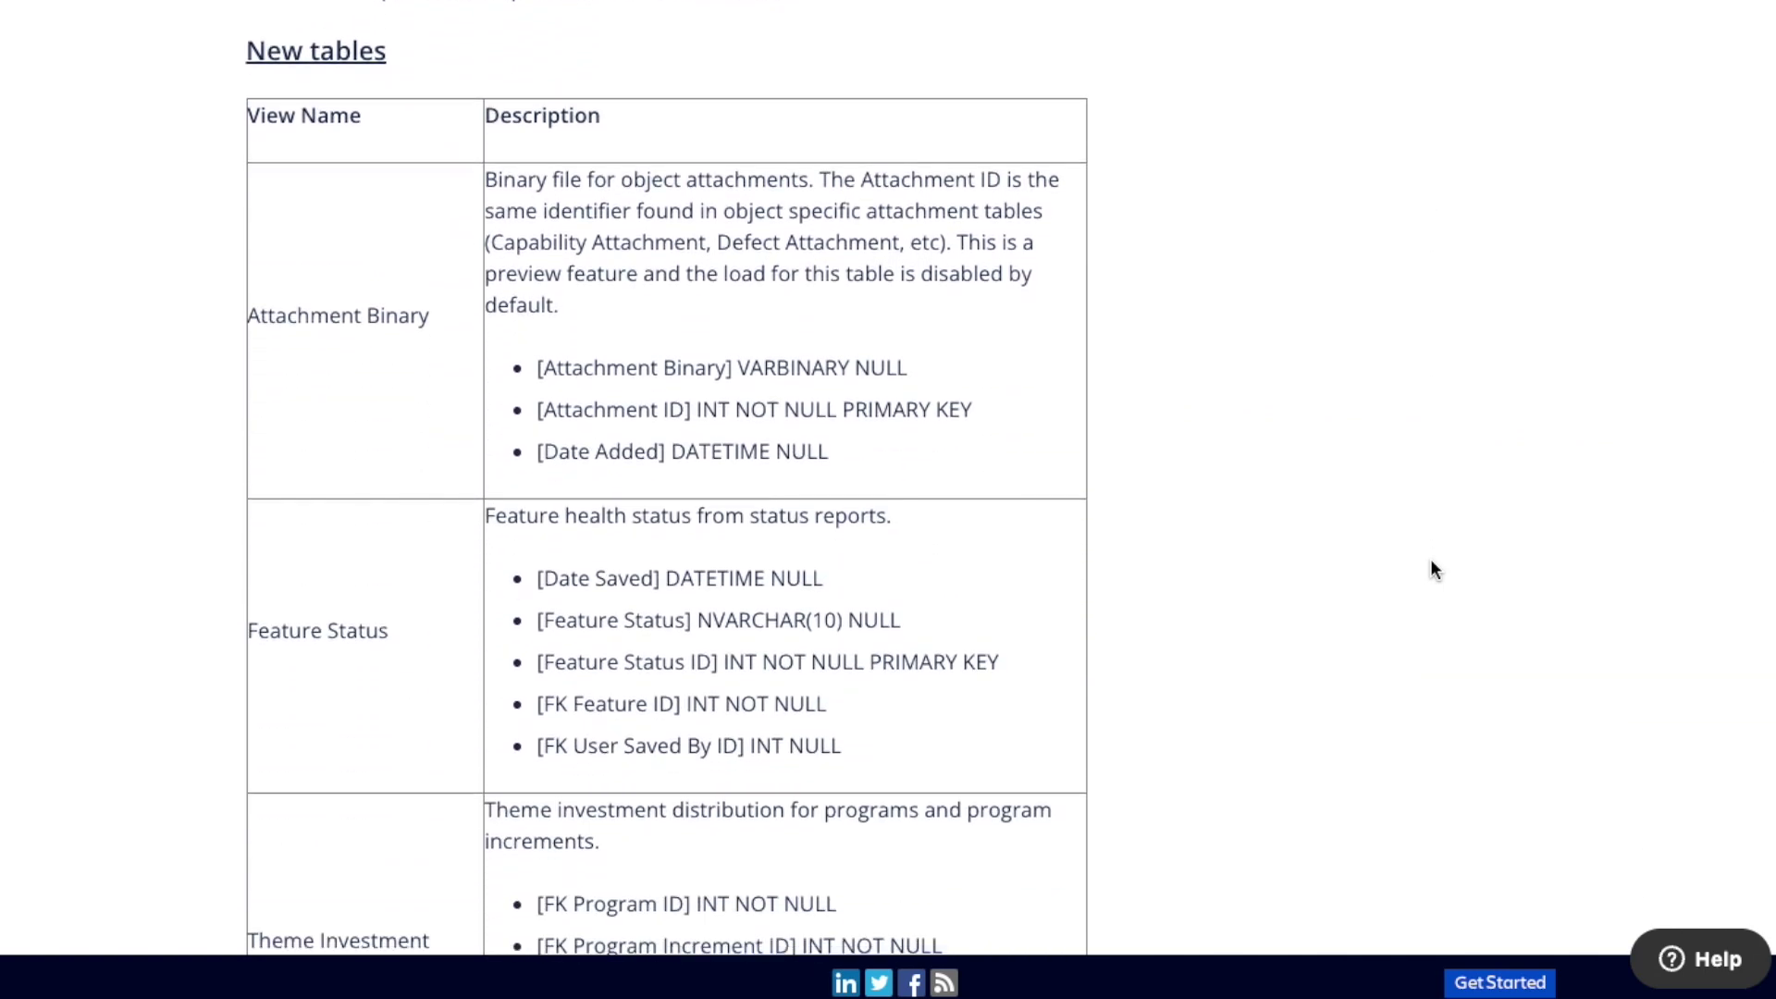
scroll(1432, 569, down, 10)
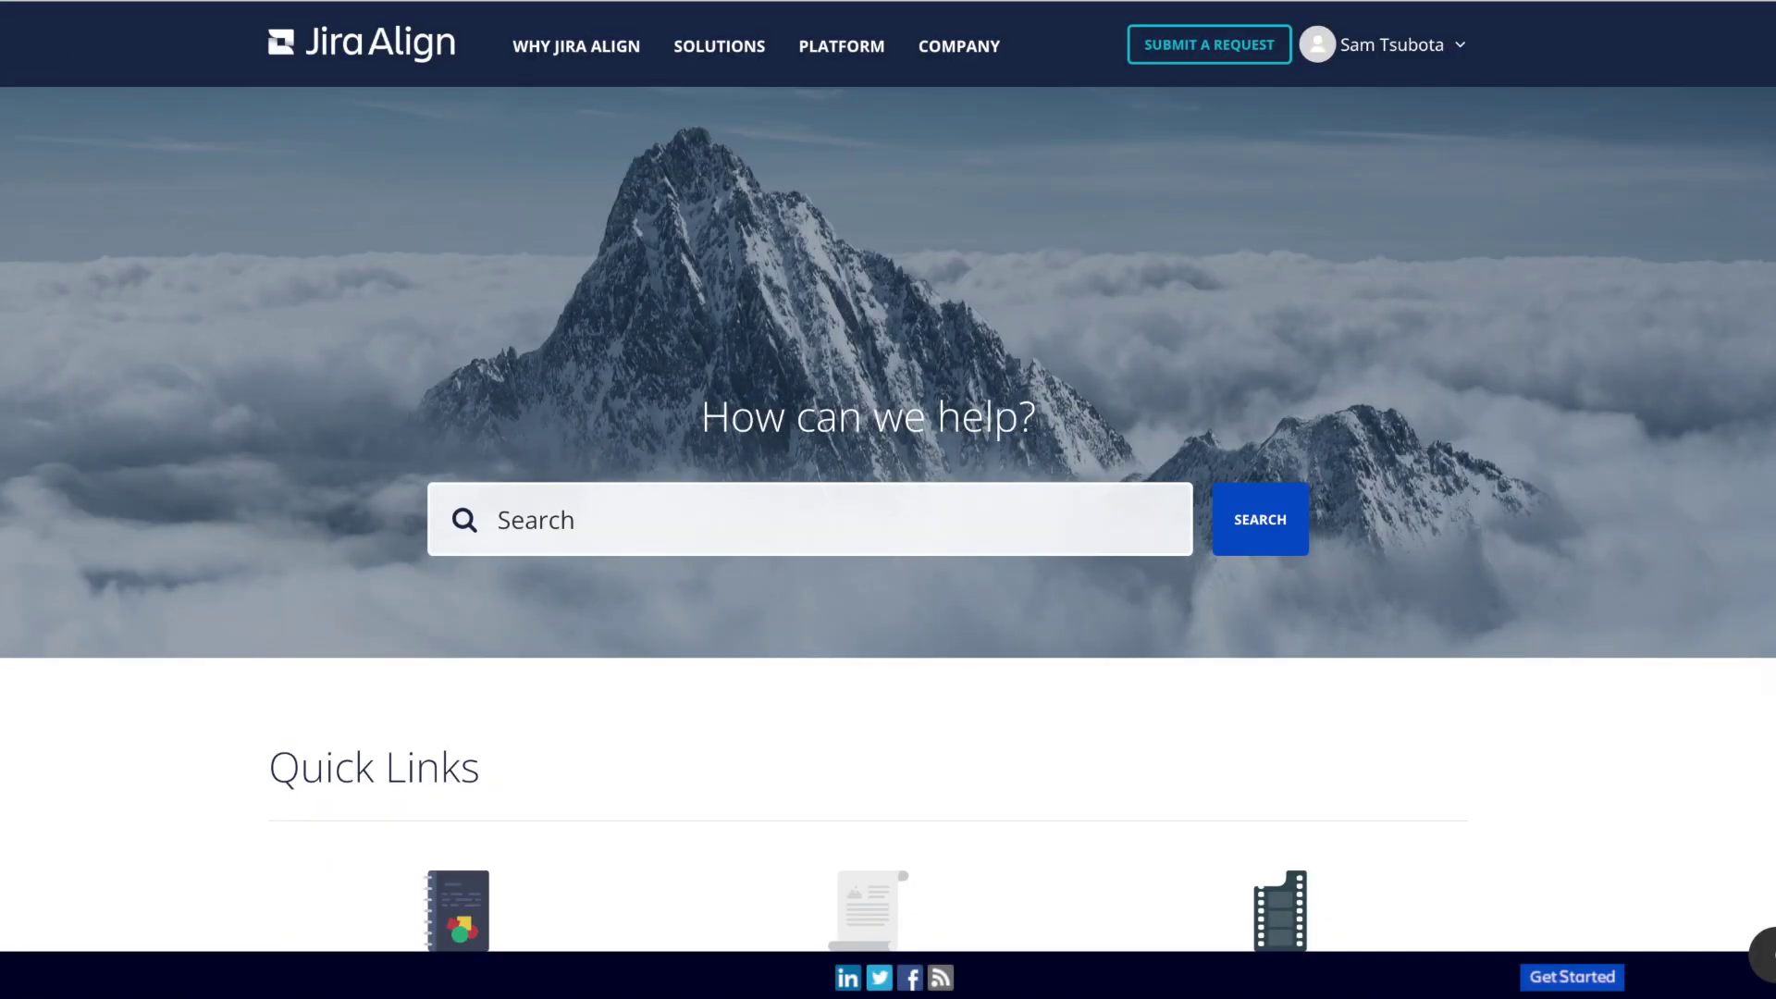
Step: From the help site's home page, open the Enterprise Insights knowledge base section and its Schema for 10.107.X article
scroll(888, 500, down, 7)
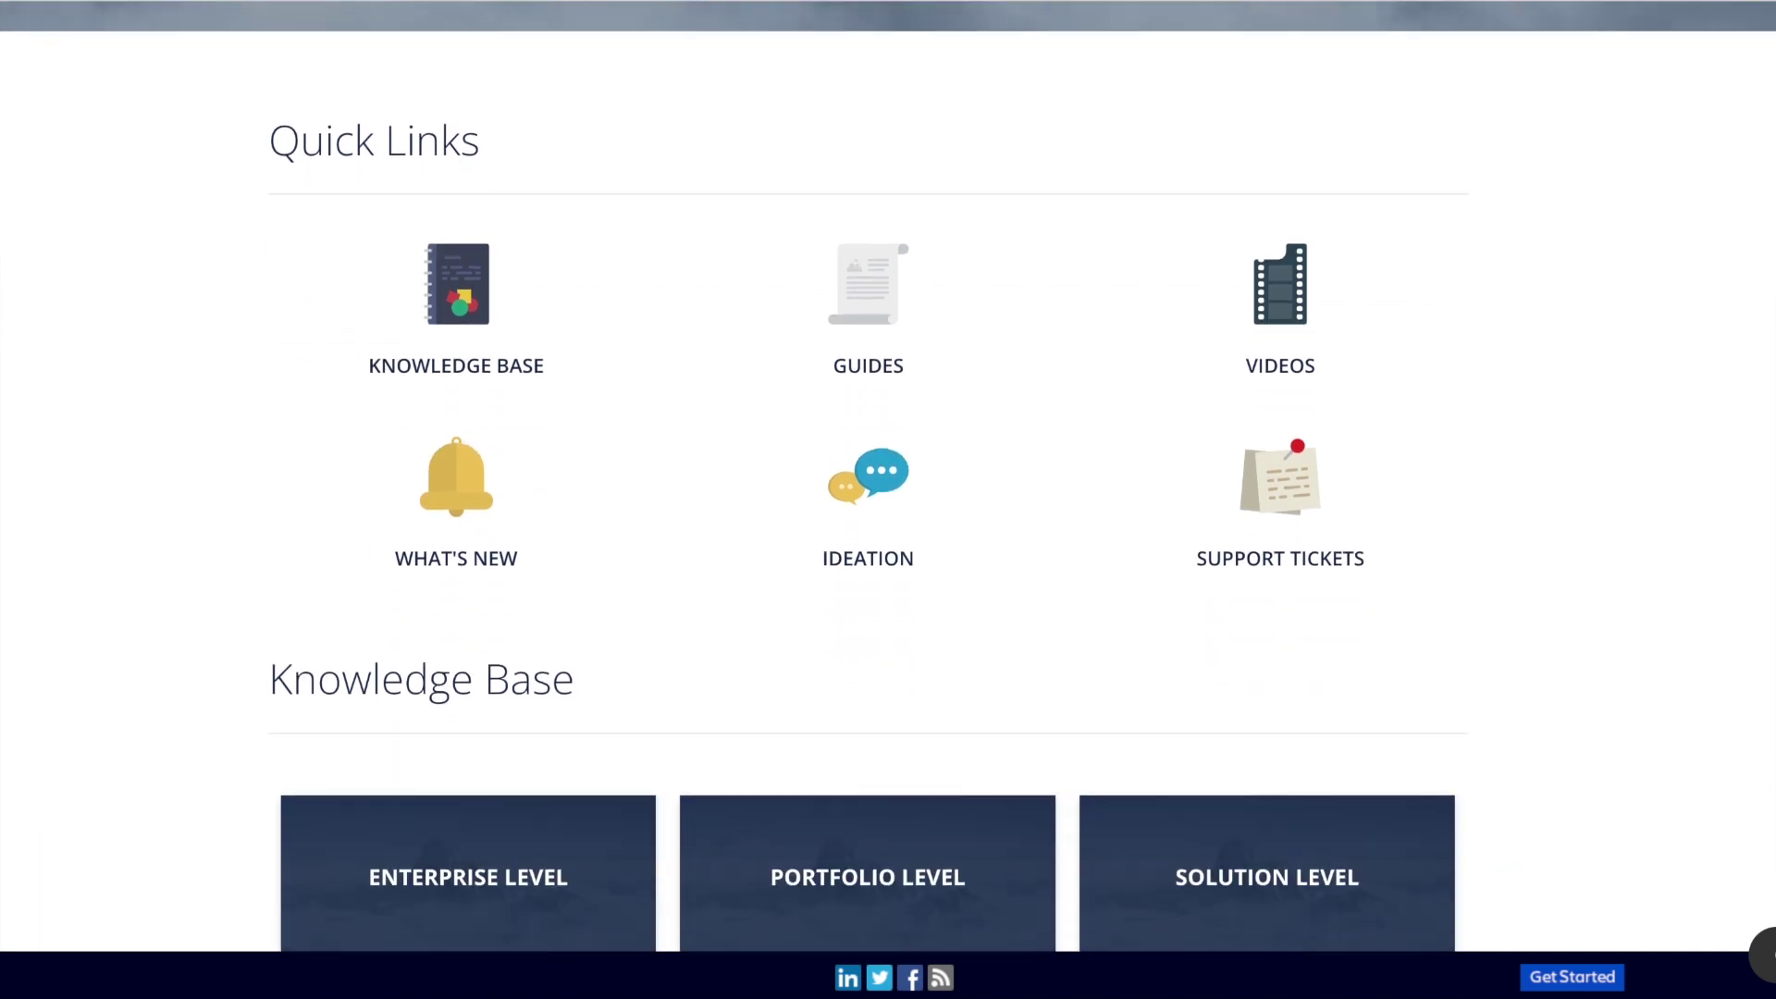
scroll(888, 500, down, 6)
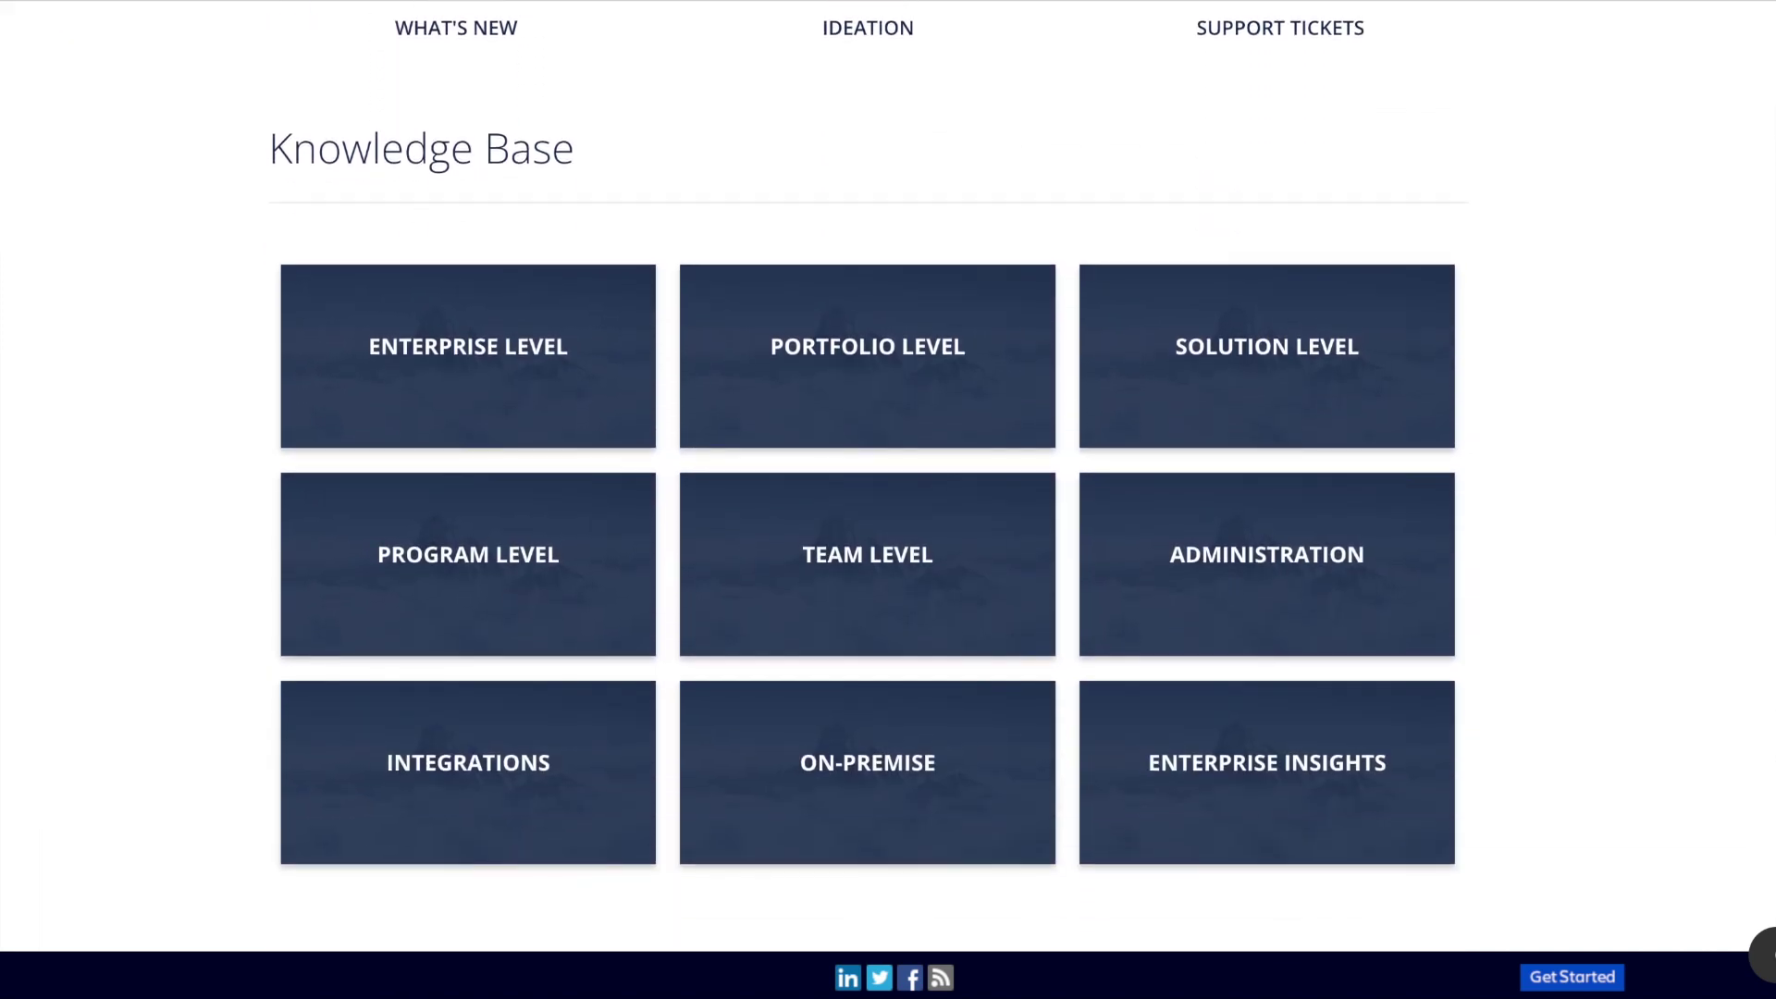
click(1275, 751)
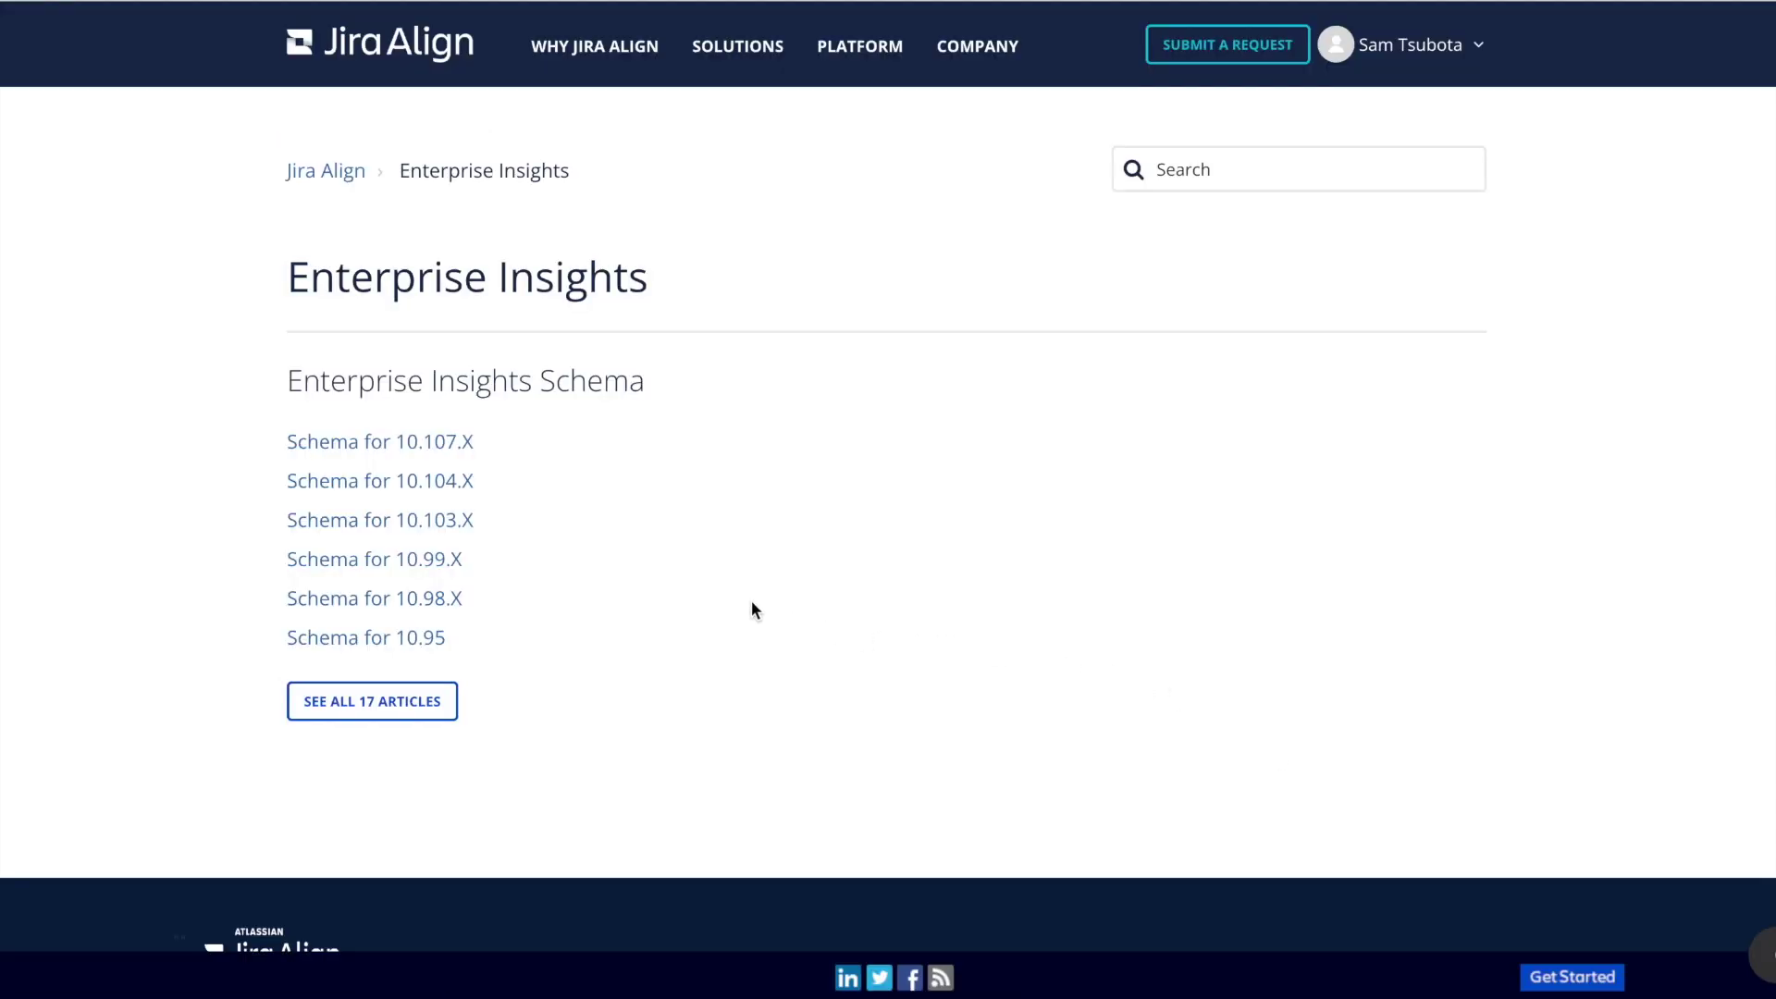
click(454, 448)
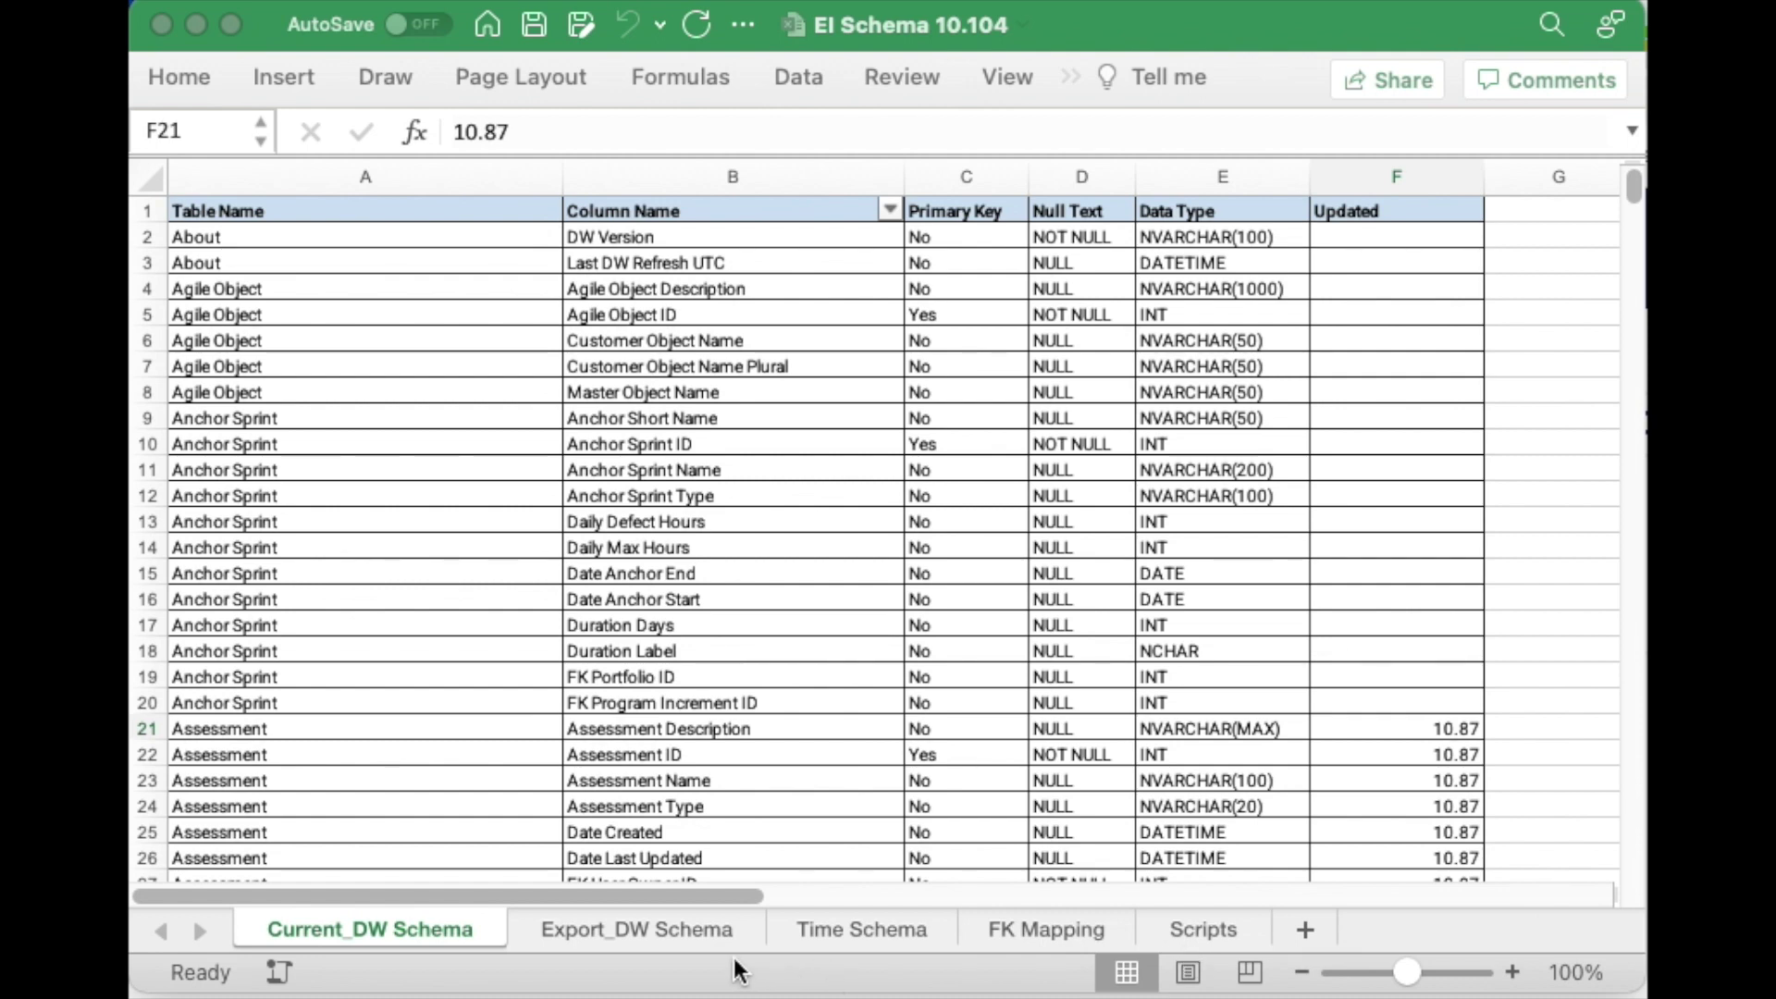
Step: In the EI Schema 10.104 workbook, view the Export_DW Schema sheet and return to the Current_DW Schema sheet for comparison
click(712, 936)
click(713, 936)
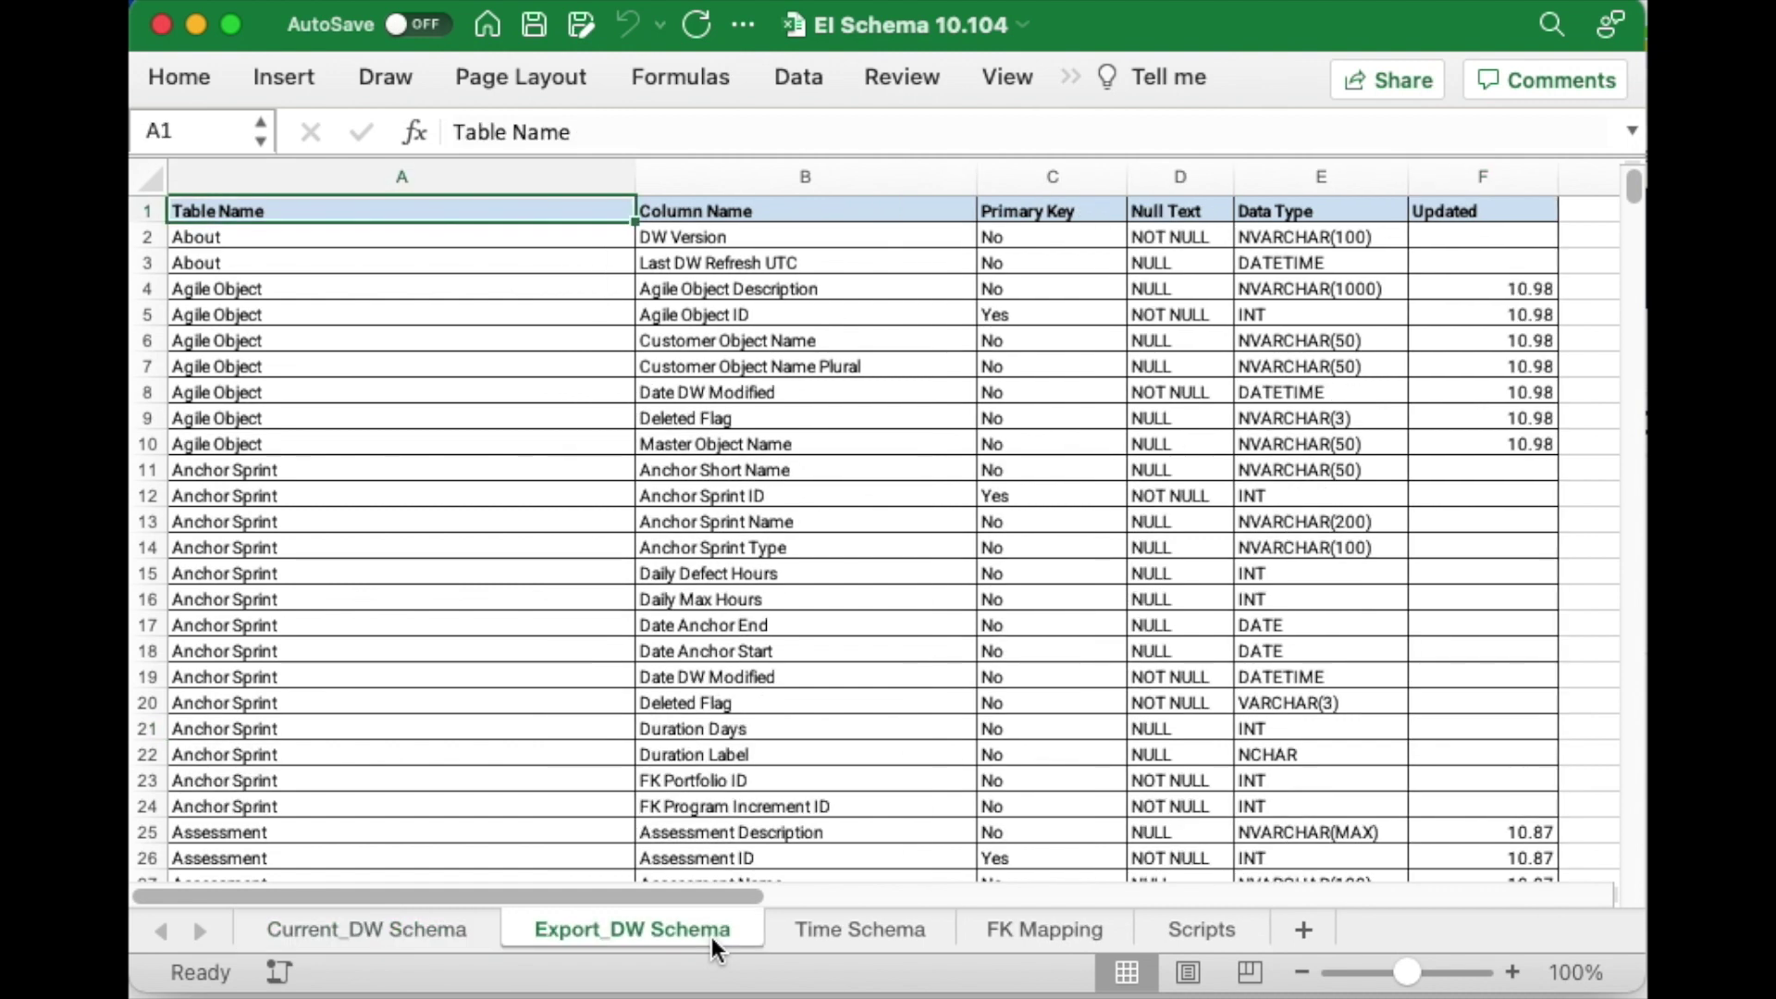
click(440, 930)
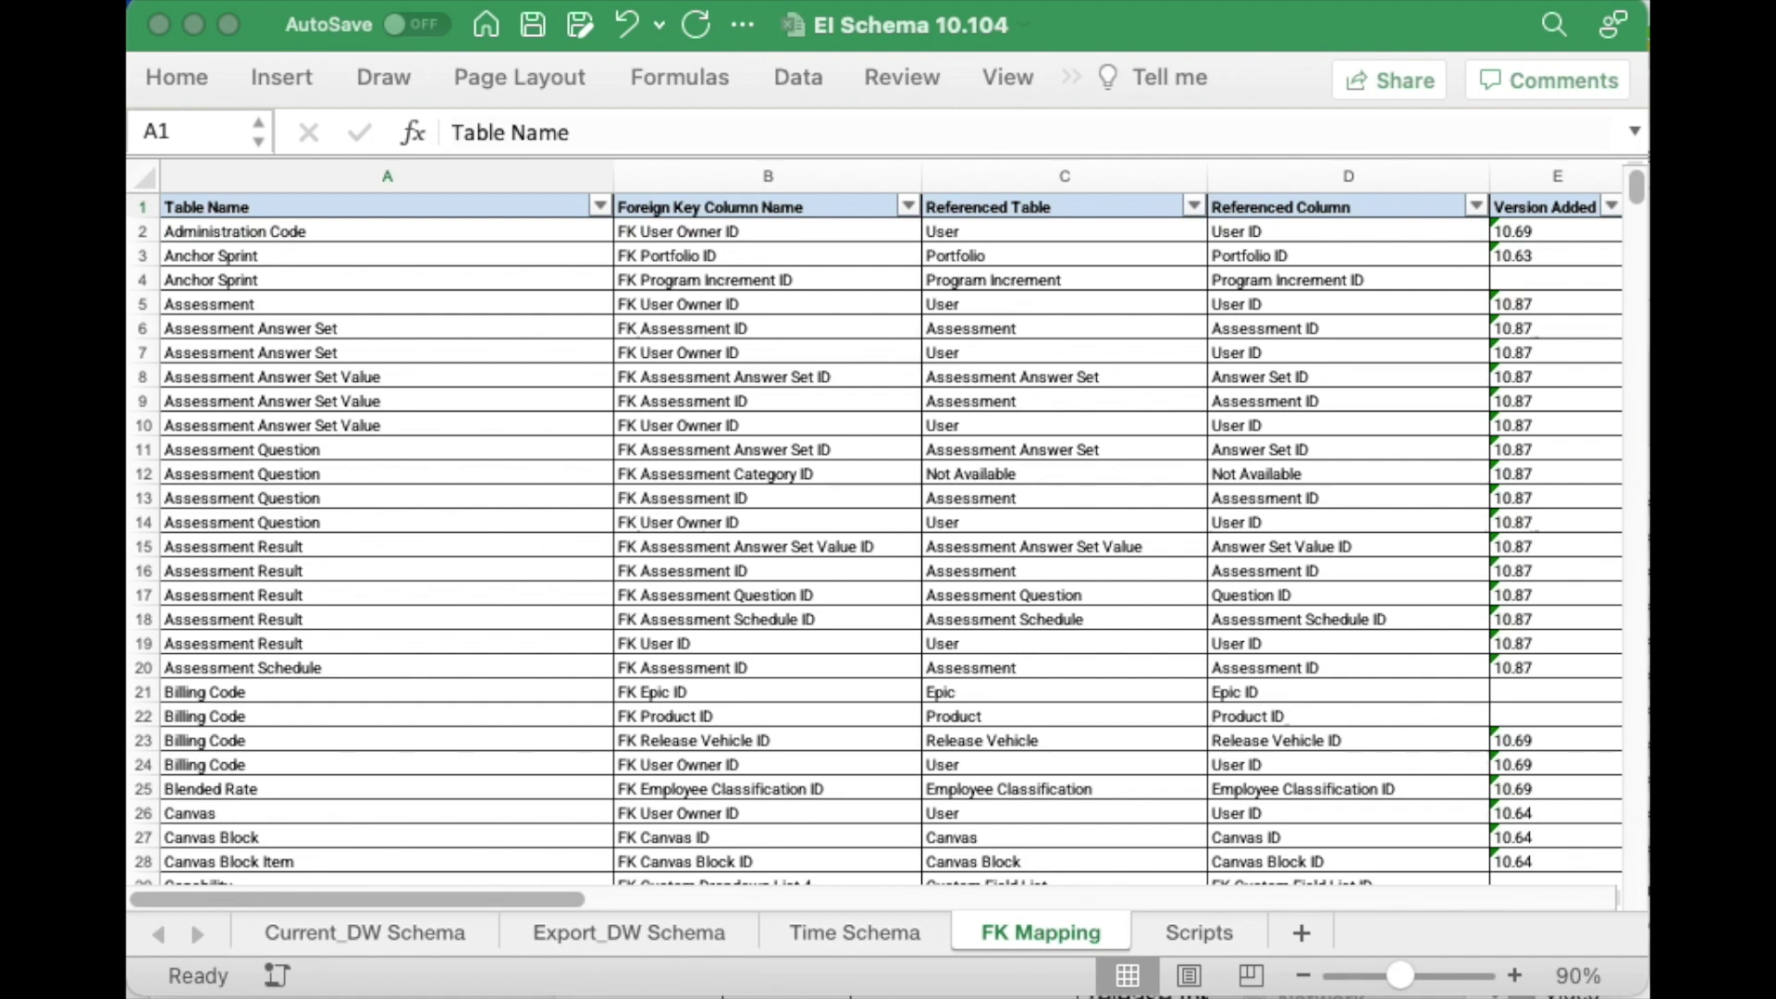
Step: On the FK Mapping sheet, select the Version Added cell of the Administration Code row to examine that column
click(1572, 236)
click(1568, 232)
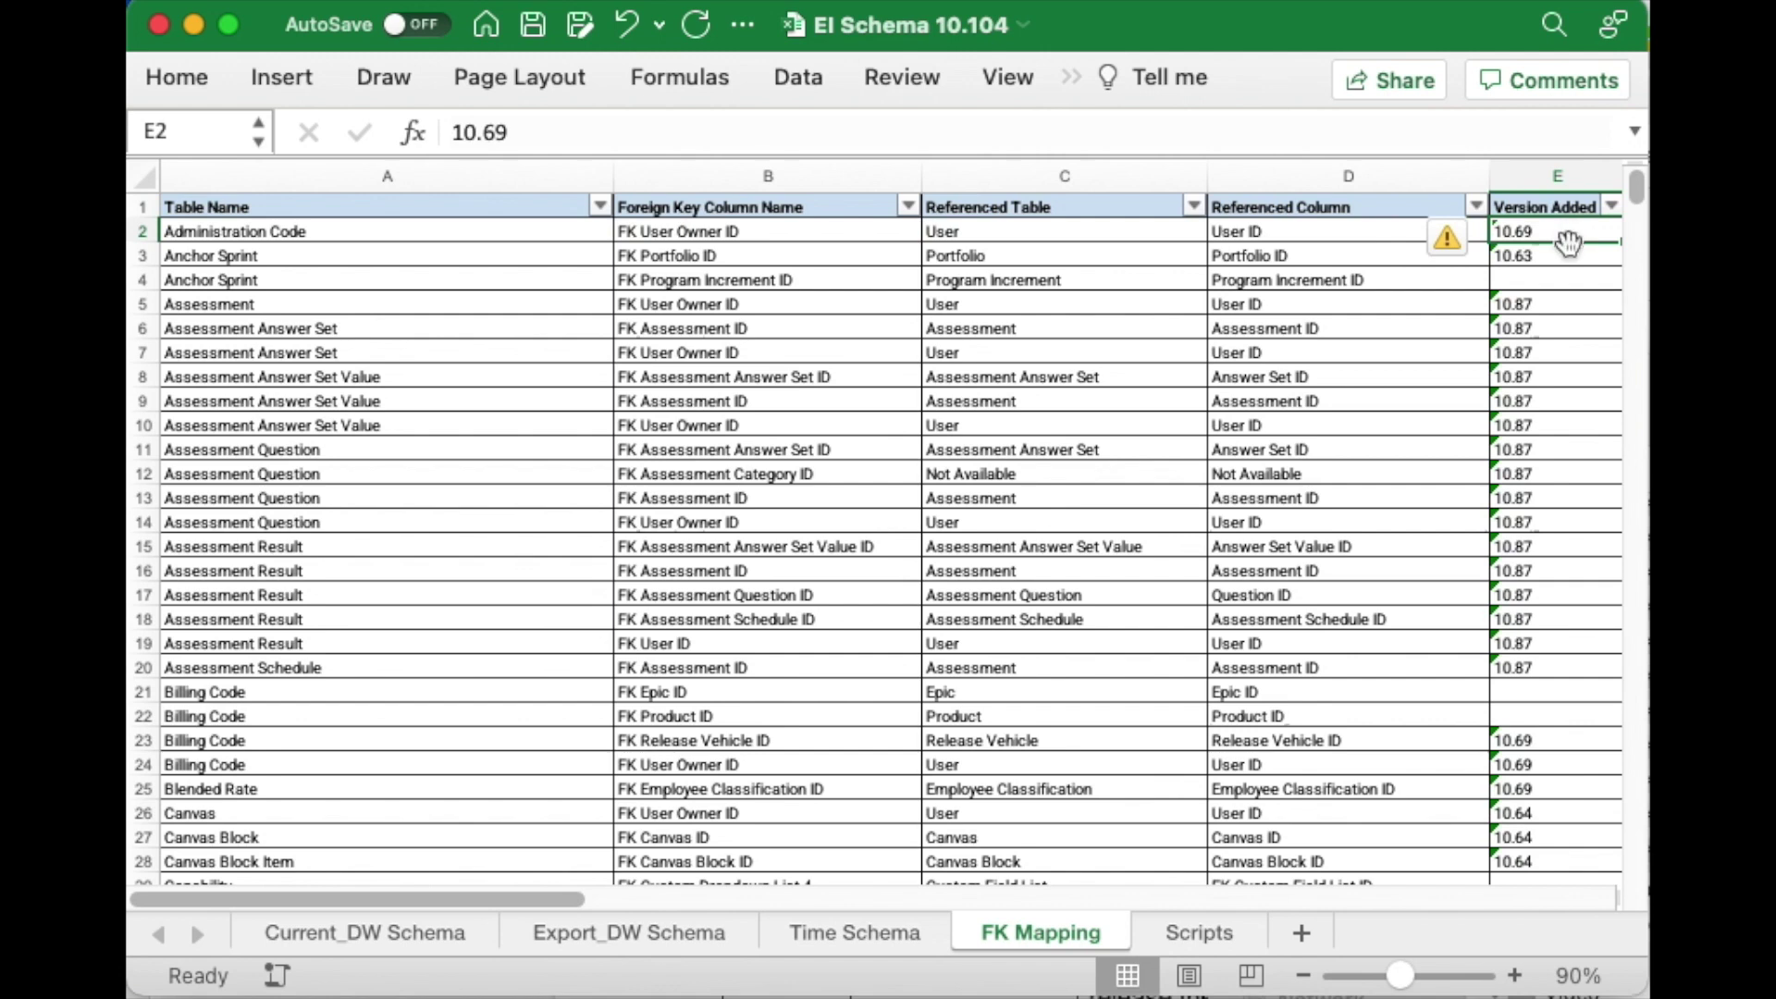